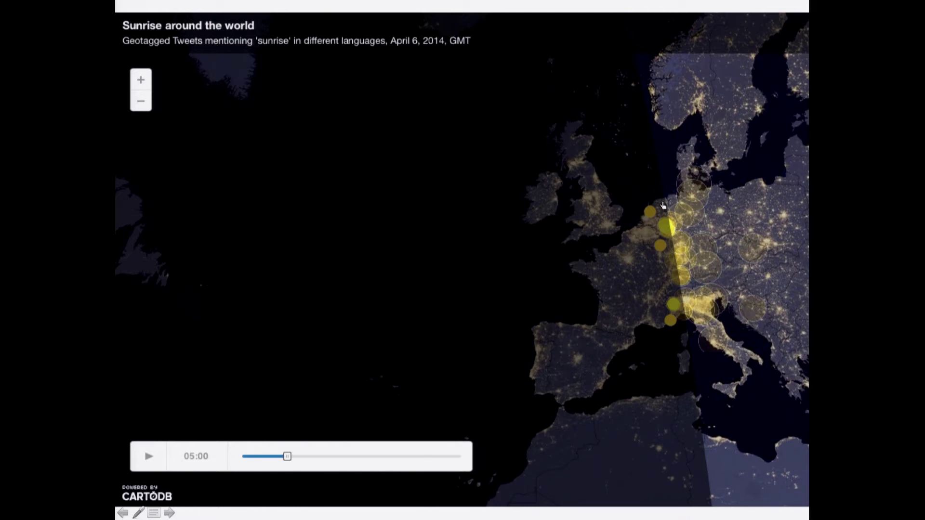
End the slide show and switch to the Sunrise around the world map in Safari, enlarging both application windows.
key("Escape")
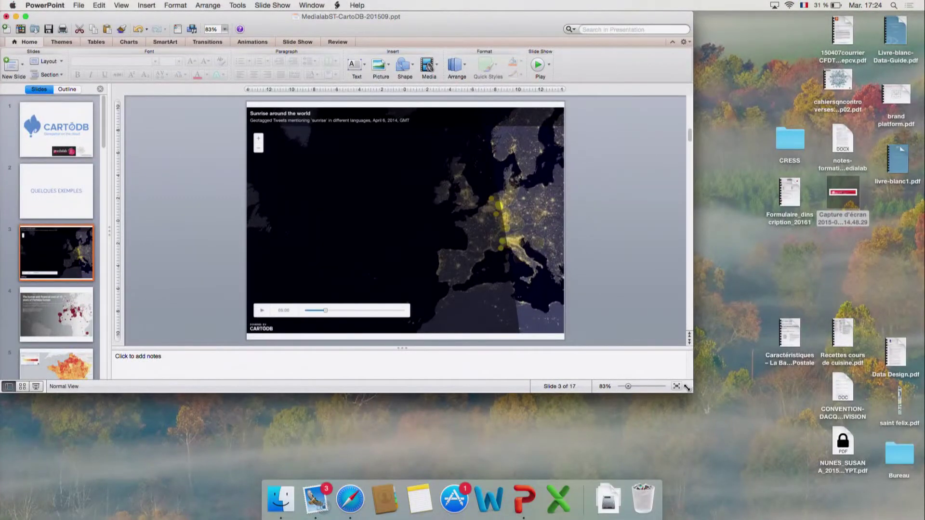
left_click_drag(690, 391, 866, 451)
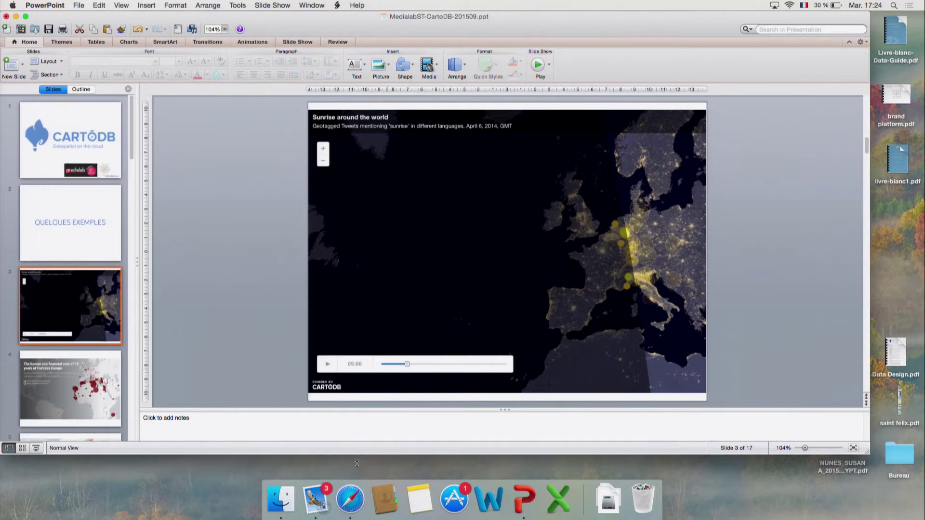
left_click(350, 497)
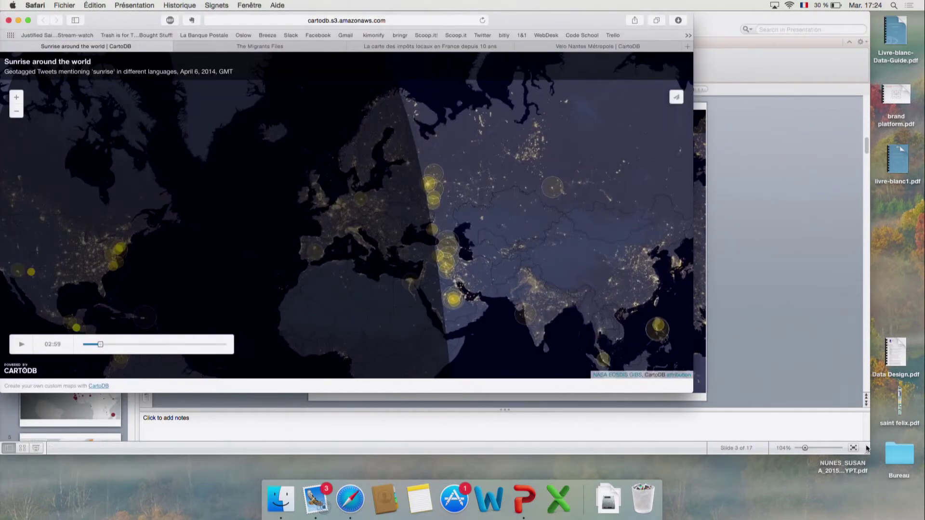
left_click(866, 448)
key("super+Tab")
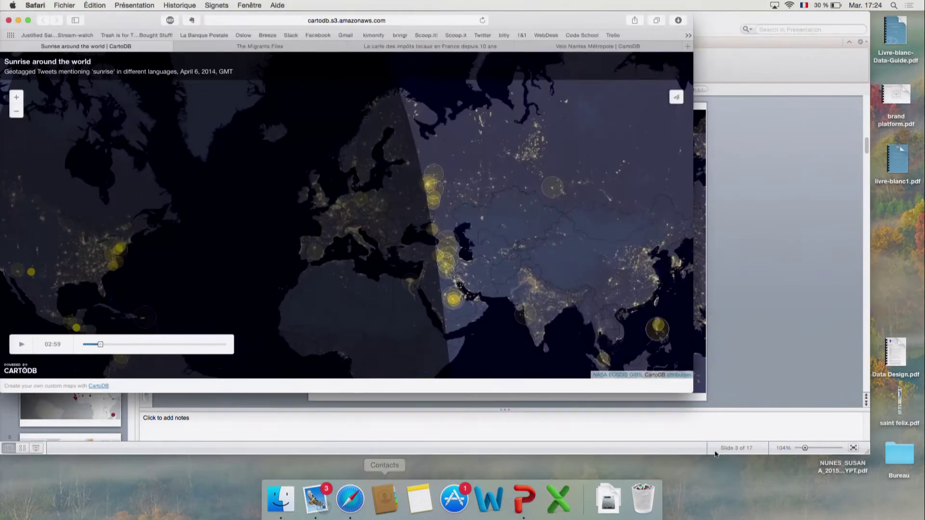
left_click_drag(693, 393, 879, 477)
Play the time animation of the Sunrise around the world tweet map and pause it at 17:48.
left_click(21, 428)
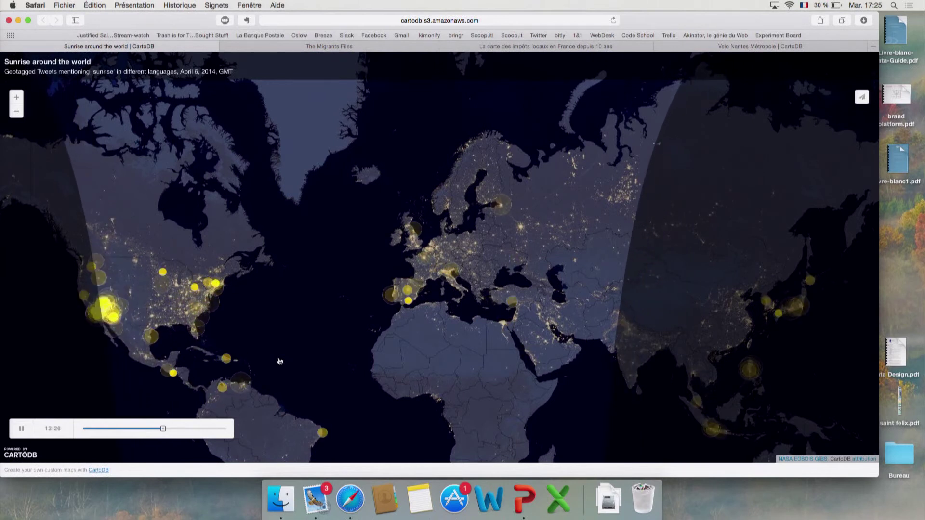
left_click(15, 435)
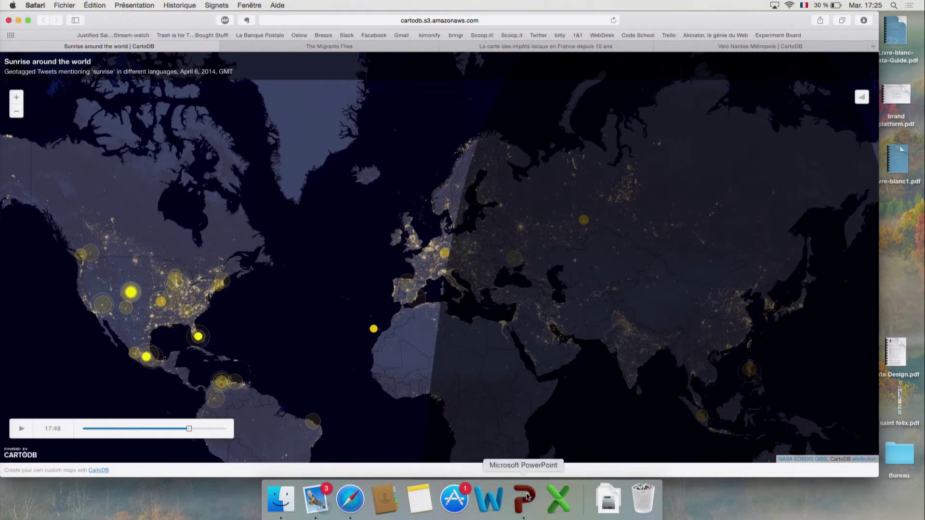
Display slide 4 of the presentation in PowerPoint and switch back to Safari to show The Migrants Files page.
left_click(524, 499)
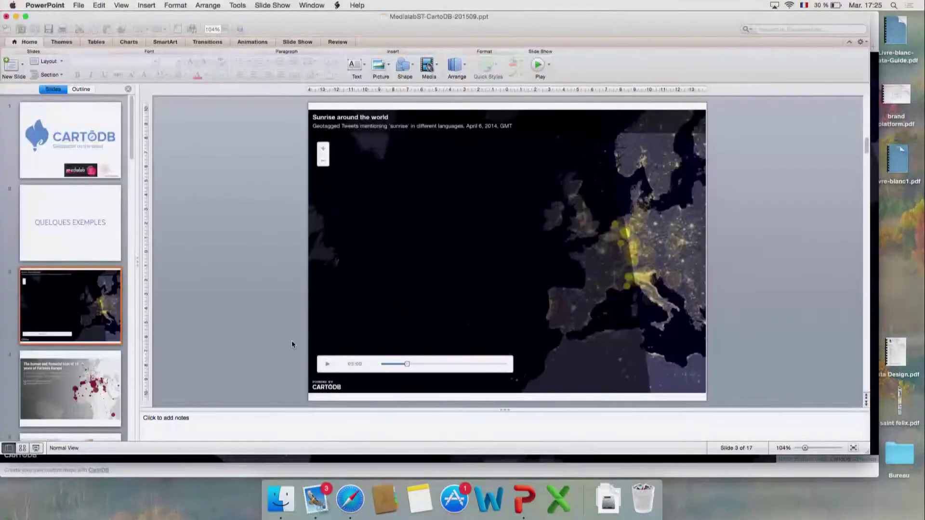
left_click(86, 388)
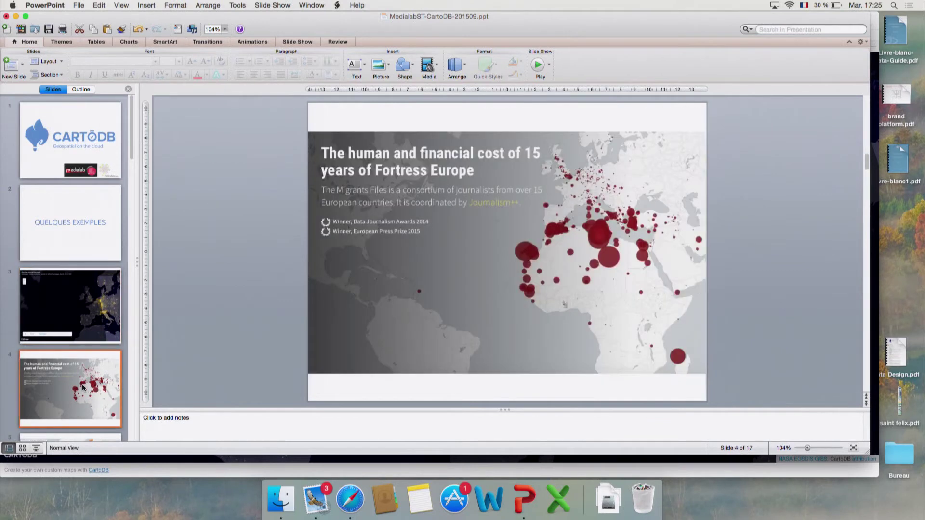
left_click(355, 501)
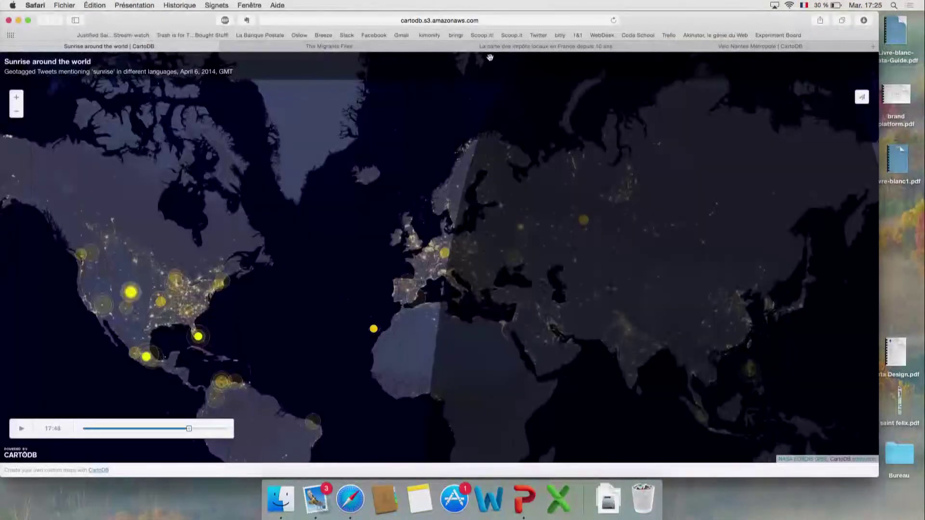
left_click(443, 46)
left_click(392, 46)
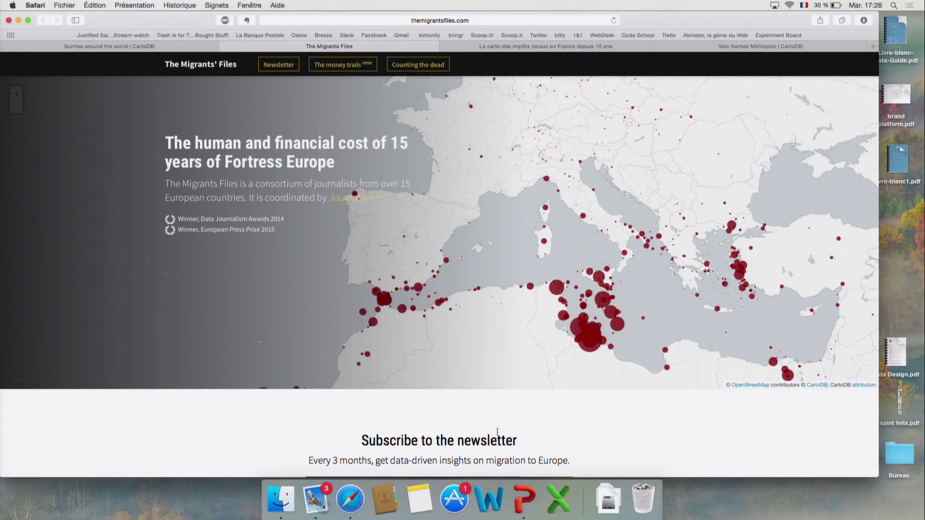
Open the details of the large red circle just south of Sicily on the Migrants' Files map.
scroll(498, 428, "down", 5)
scroll(498, 429, "up", 3)
scroll(497, 426, "up", 2)
left_click_drag(381, 282, 467, 312)
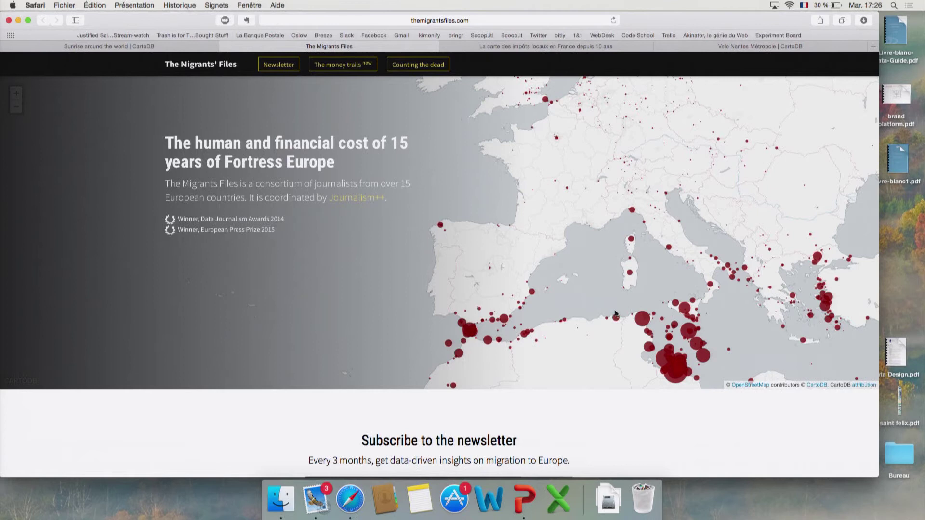
double_click(664, 290)
left_click_drag(658, 313, 467, 181)
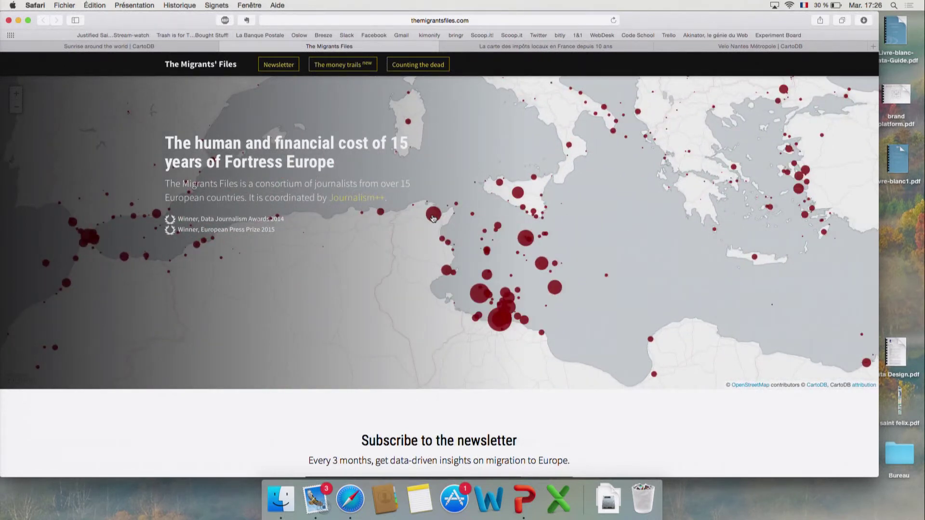
left_click(526, 239)
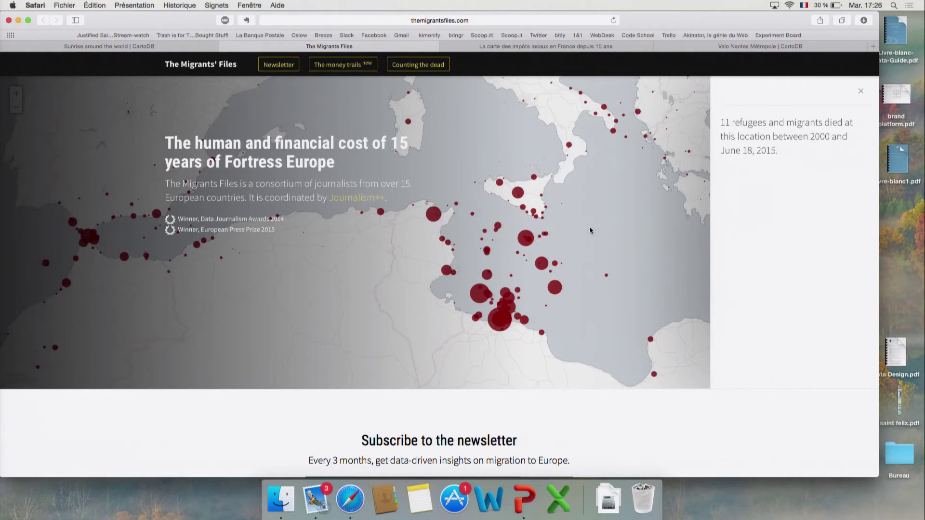
Examine the Migrants' Files page down through The Money Trails story, including its research network and money trail charts.
scroll(488, 453, "down", 10)
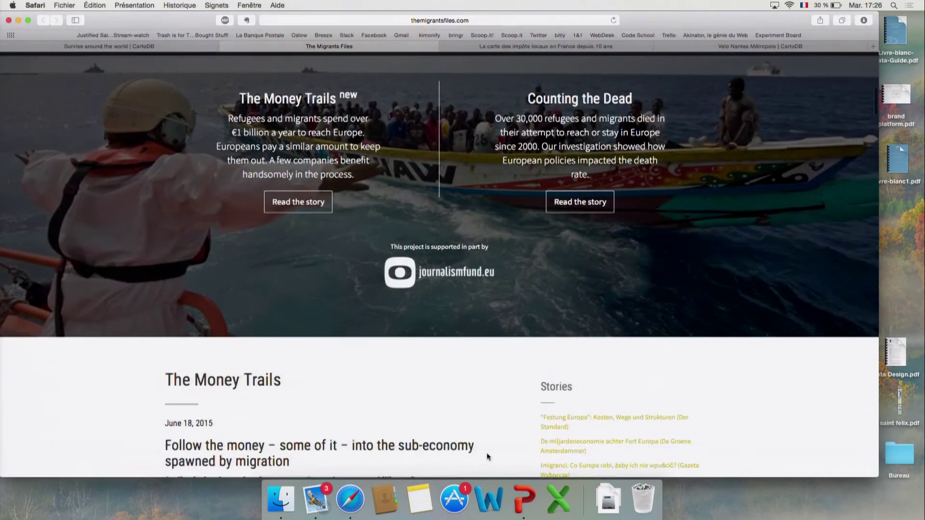
scroll(488, 456, "up", 10)
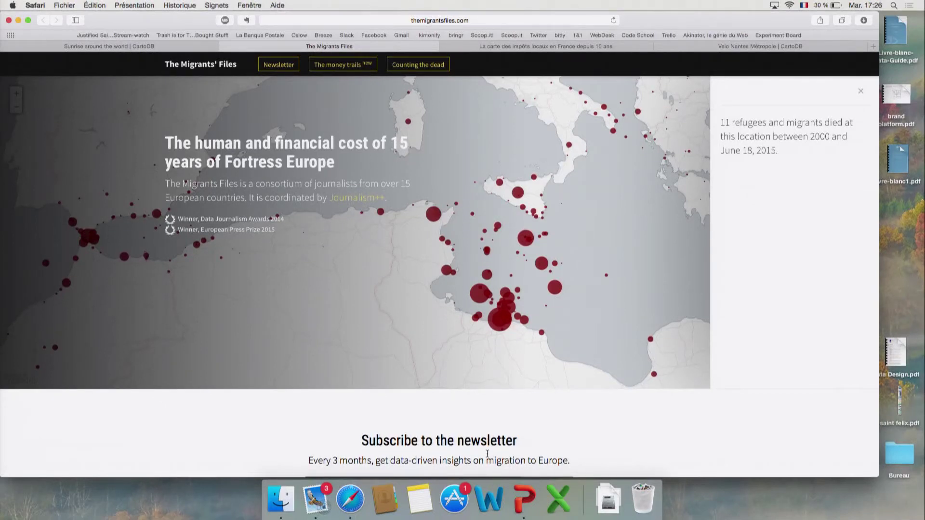
scroll(353, 415, "down", 8)
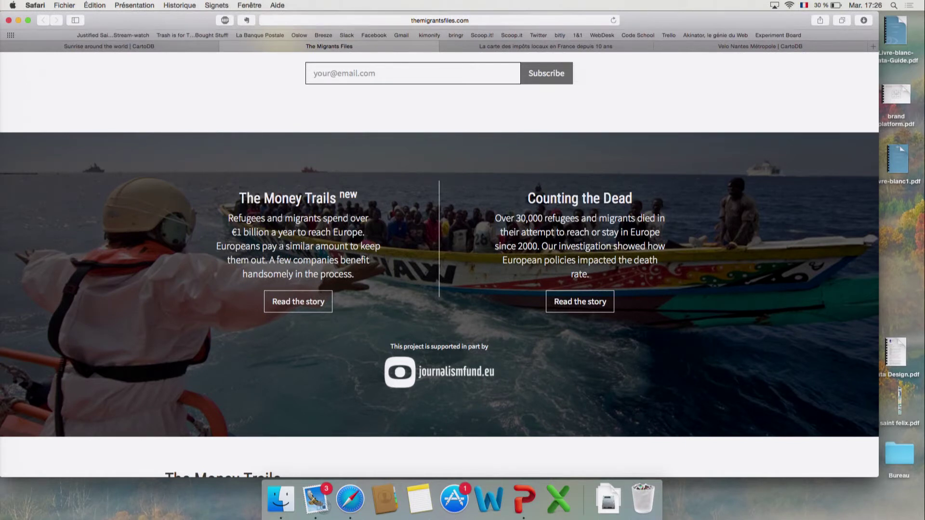
left_click(198, 195)
scroll(272, 330, "down", 10)
scroll(272, 330, "down", 20)
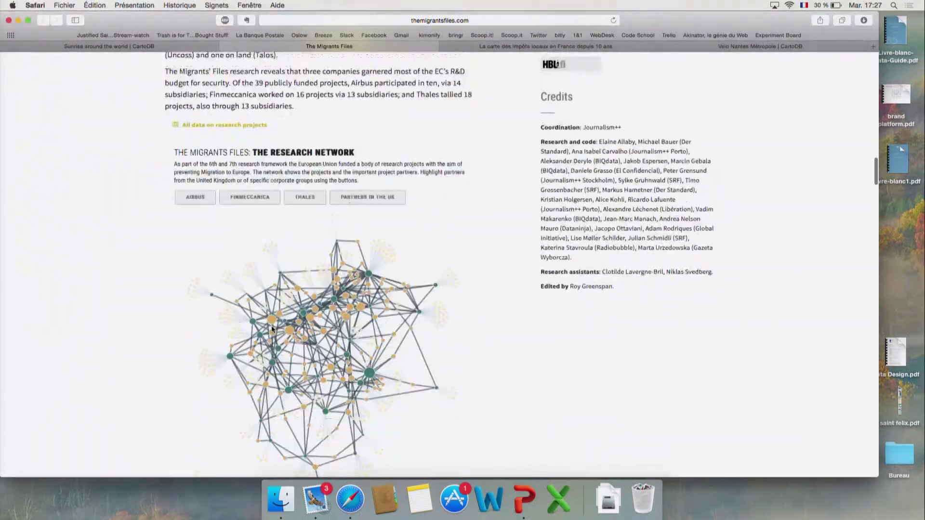
scroll(271, 327, "up", 5)
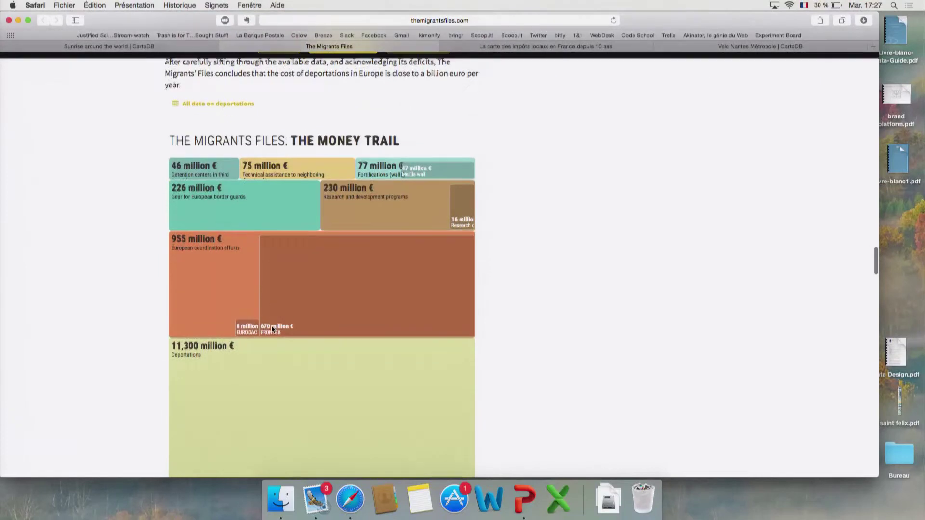
scroll(268, 328, "down", 3)
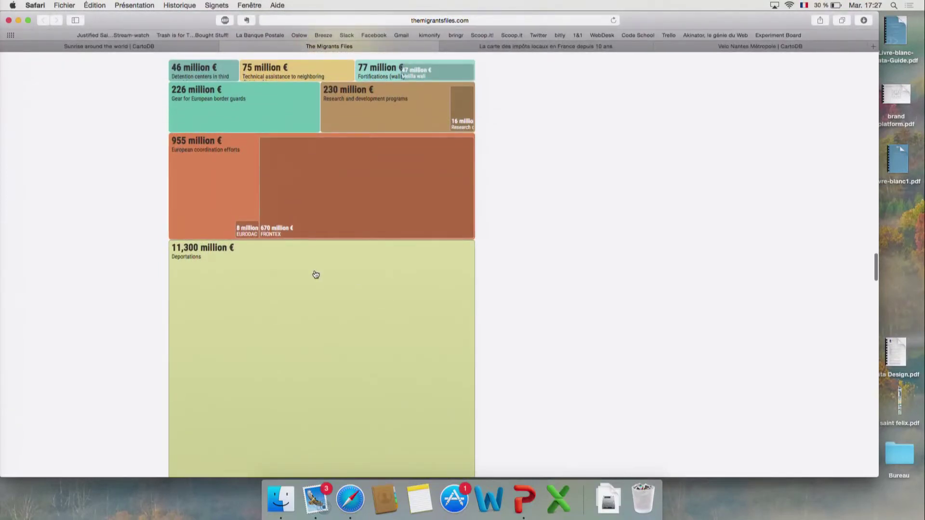
scroll(417, 264, "down", 5)
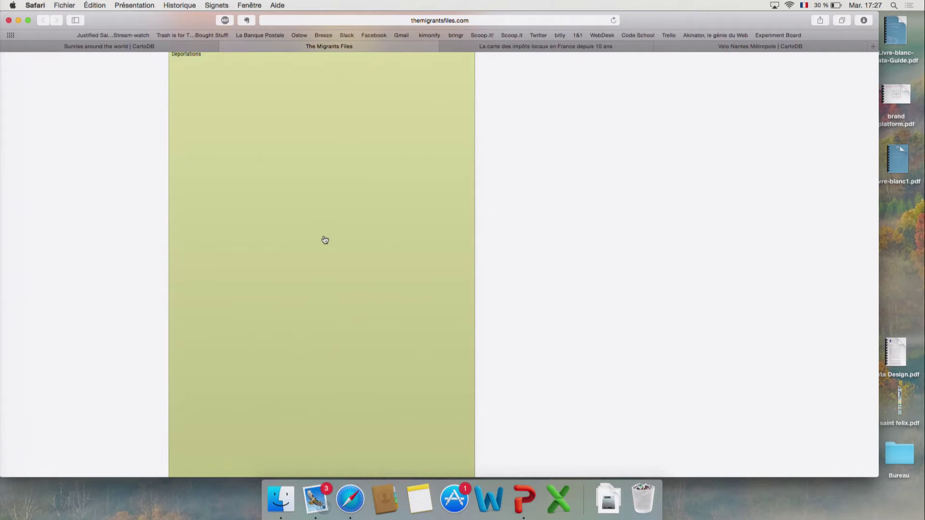
scroll(324, 240, "up", 14)
scroll(328, 241, "down", 5)
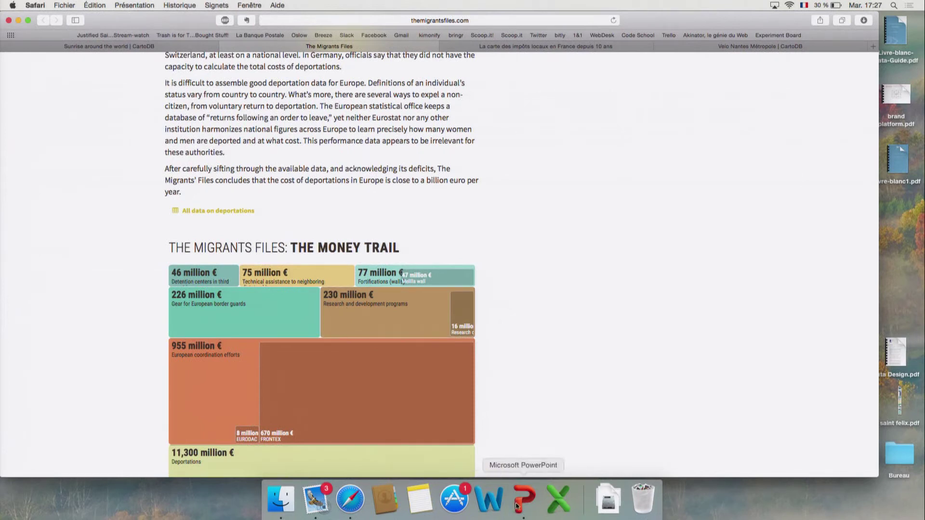
Show the homengo.com map of local taxes in France and reload it.
left_click(543, 48)
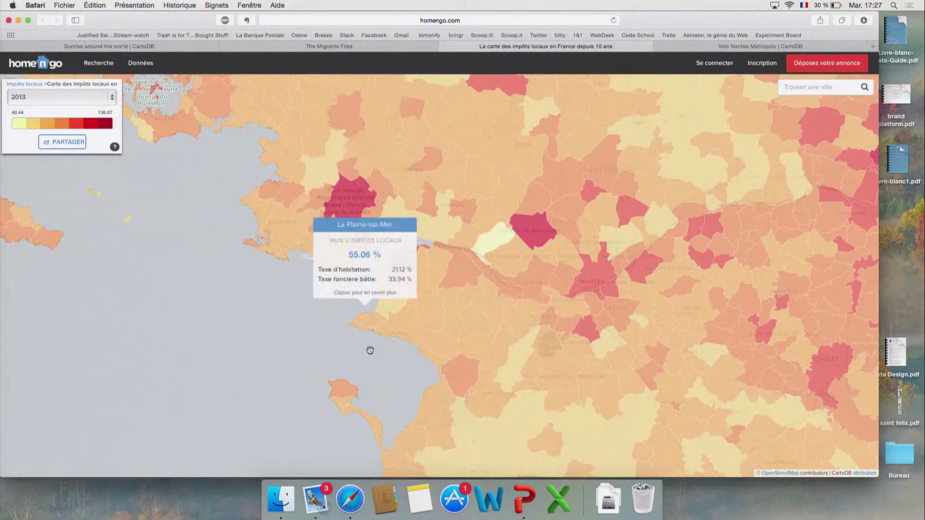
left_click(487, 24)
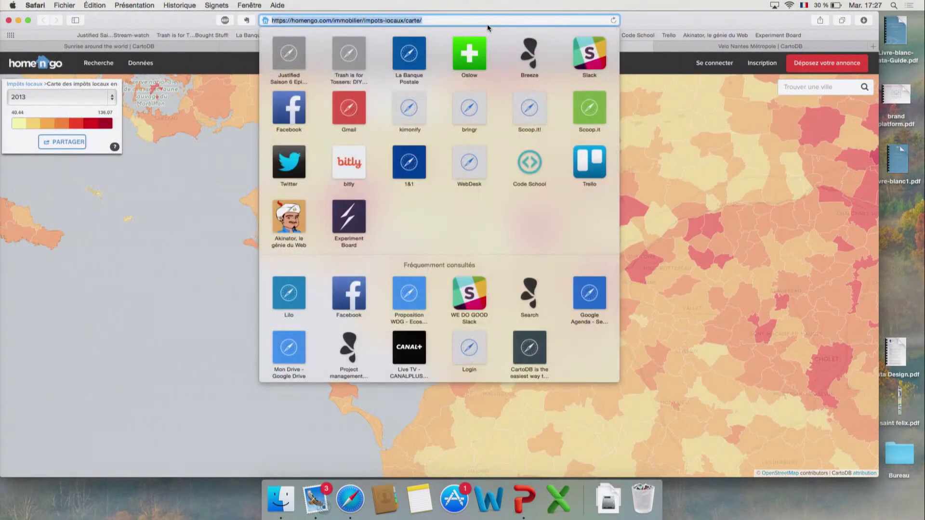
key("Return")
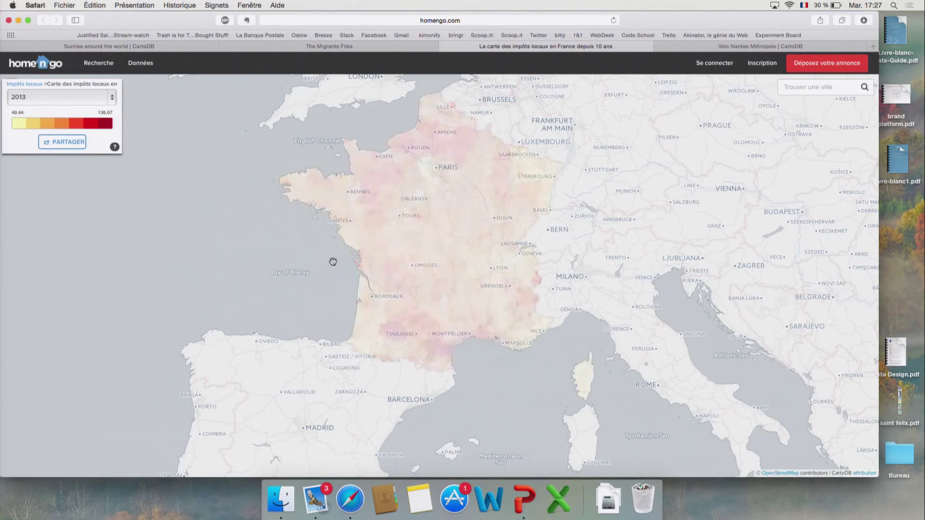
Look up the local tax history of Saint-Sébastien-sur-Loire near Nantes on the map and close its detail panel.
left_click_drag(331, 260, 241, 293)
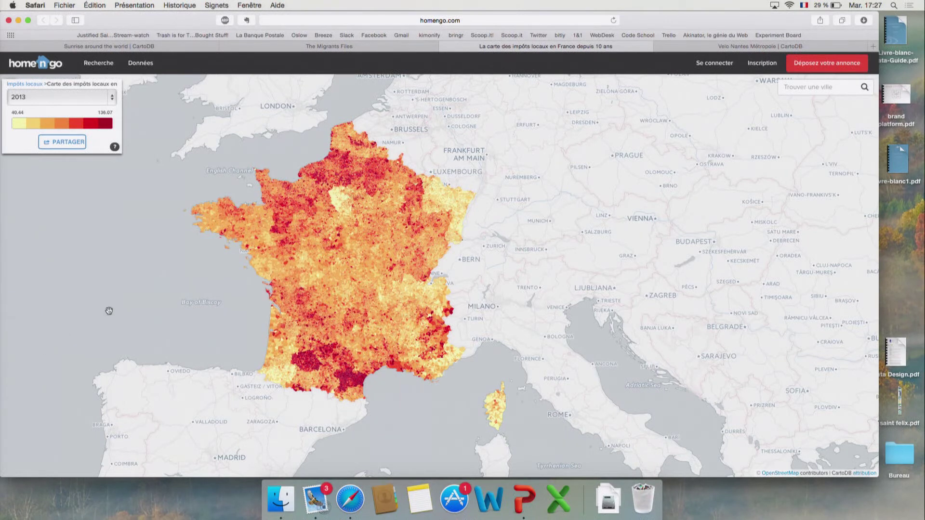
scroll(261, 256, "up", 2)
scroll(261, 256, "up", 2)
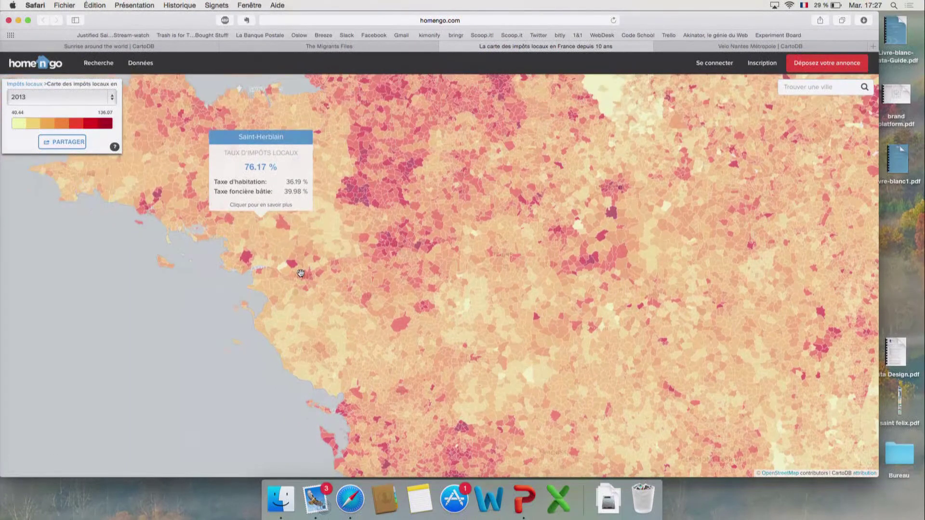
scroll(300, 274, "up", 2)
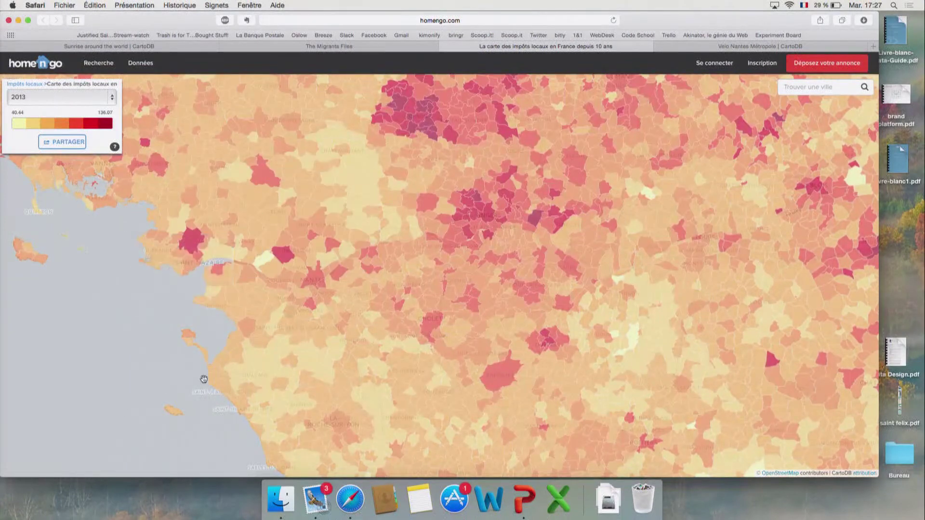
scroll(308, 289, "up", 3)
left_click(300, 291)
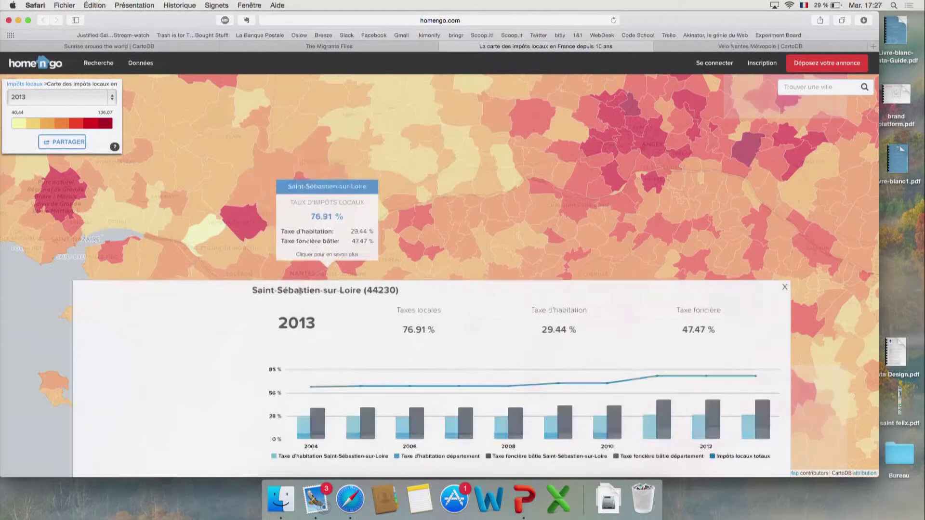
left_click(786, 290)
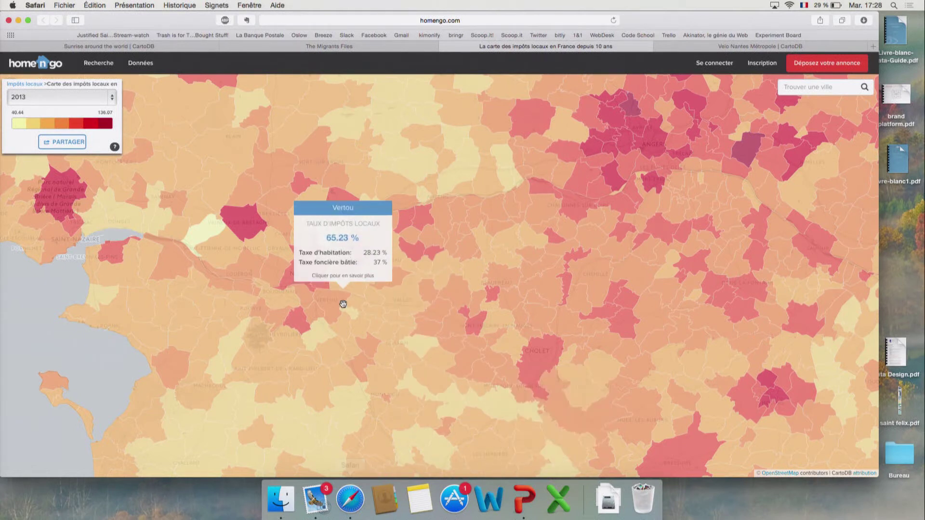
Show the Velo Nantes Métropole map in the CartoDB editor.
left_click(771, 46)
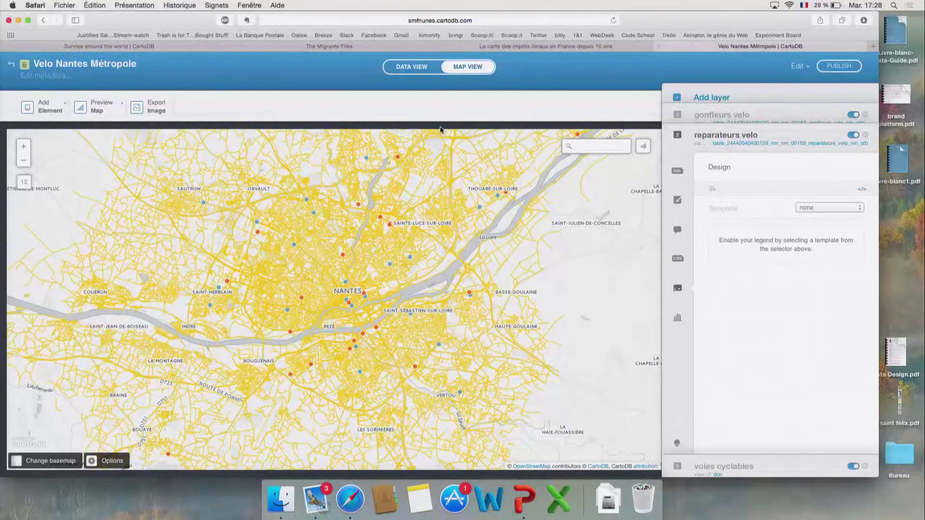
Switch to PowerPoint and advance the slide show through the dataset import, bike pump and repairer slides to "... ET LES PISTES CYCLABLES".
left_click(525, 499)
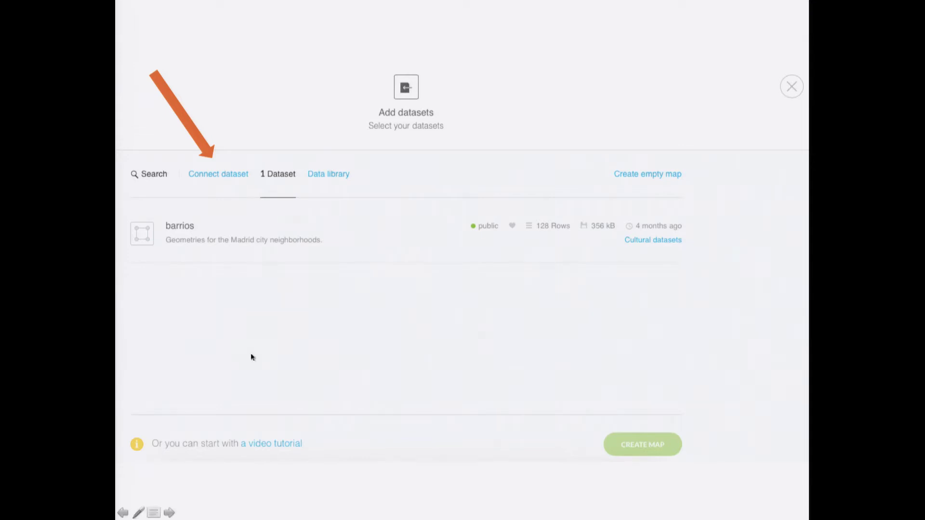
left_click(242, 393)
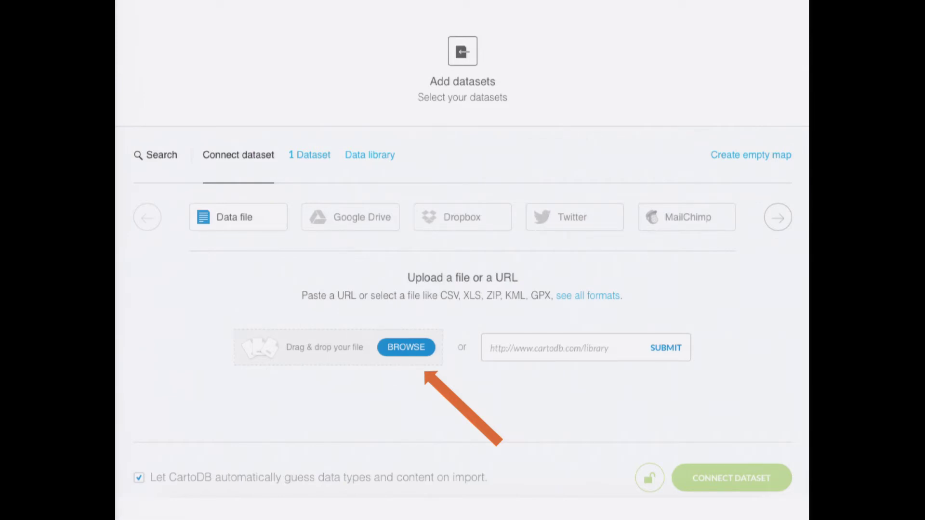
key("Right")
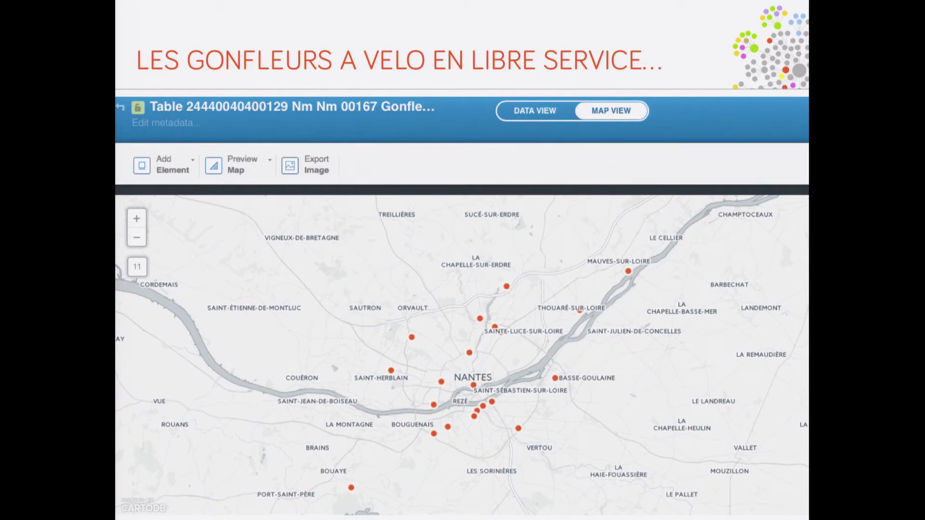
key("Right")
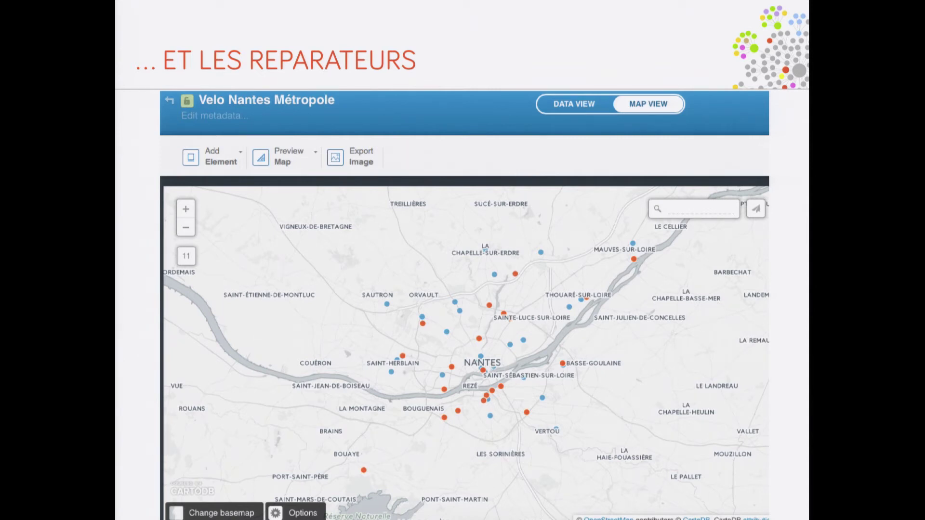
key("Right")
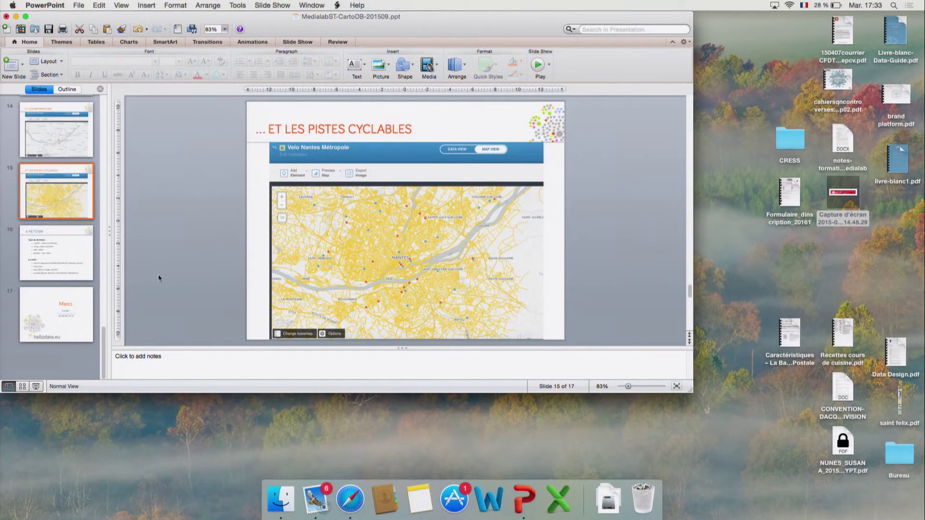
Switch to Safari, enlarge its window and expand the reparateurs velo layer of the Velo Nantes Métropole map.
left_click(351, 499)
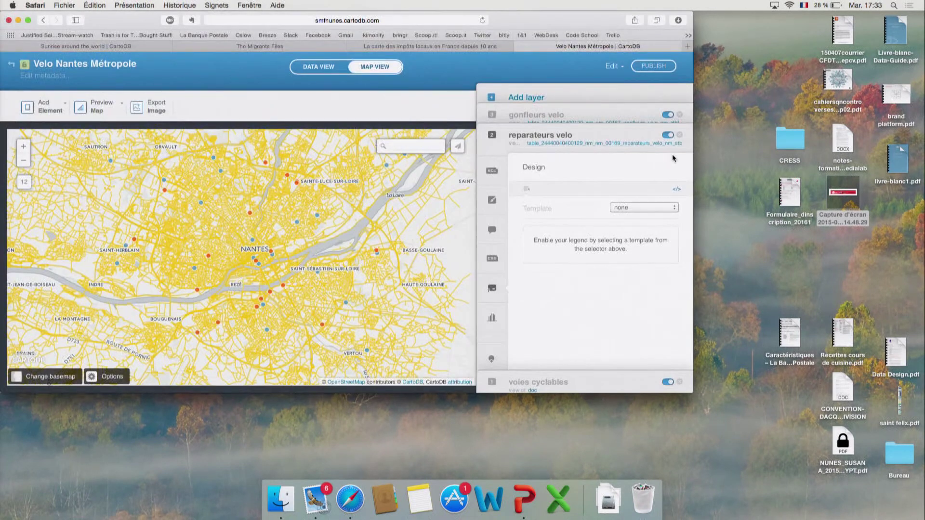
left_click_drag(693, 392, 922, 513)
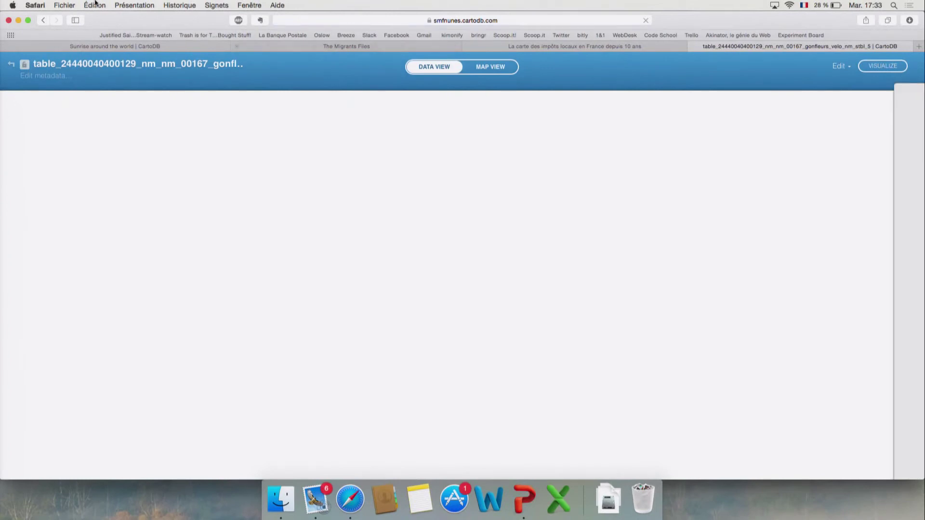
left_click(43, 20)
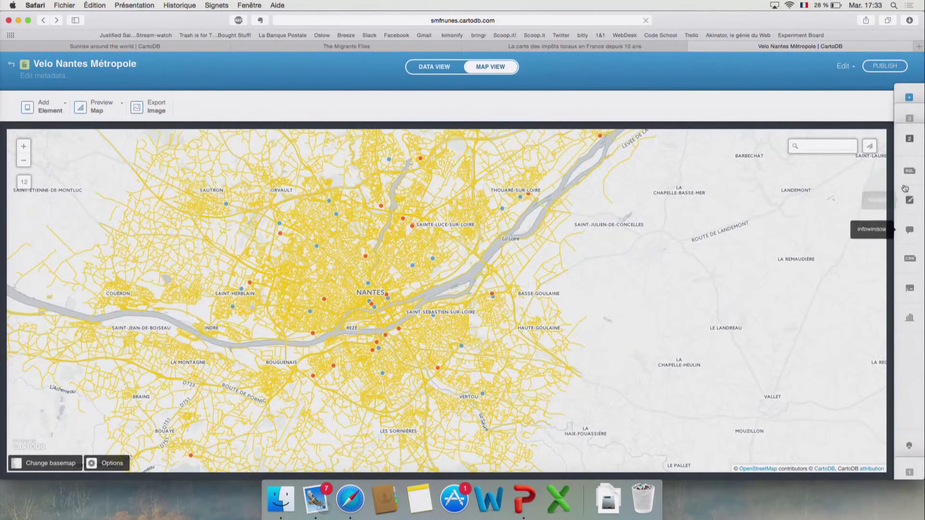
left_click(910, 139)
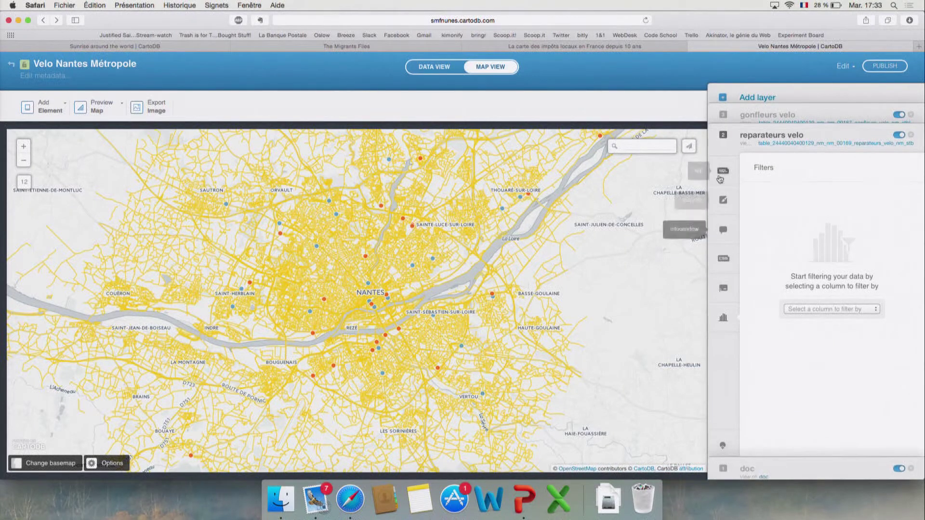
Move the reparateurs velo layer below the doc layer and back above it.
left_click(723, 117)
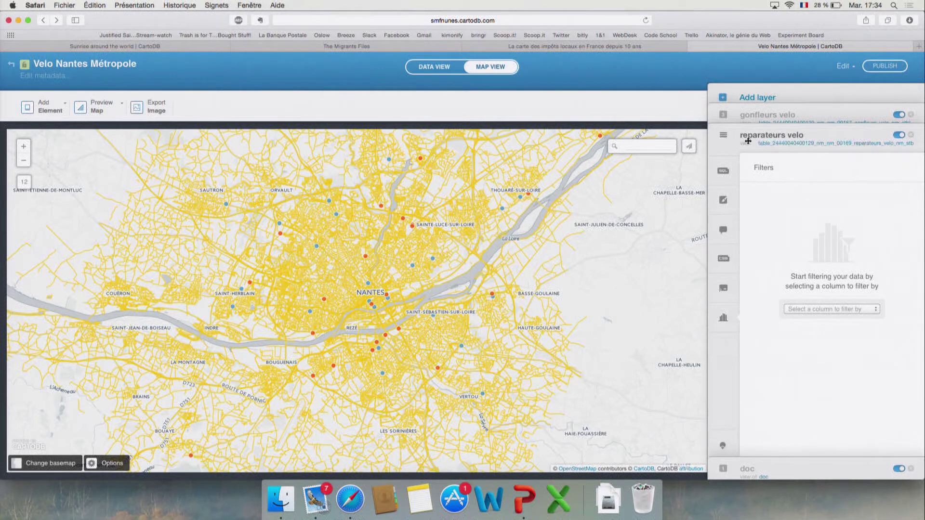
left_click_drag(790, 137, 743, 449)
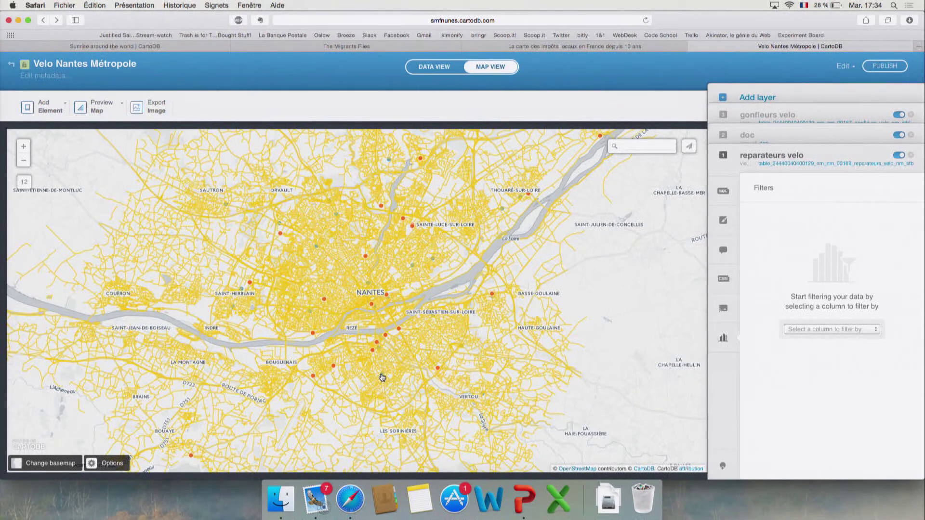
left_click_drag(792, 167, 780, 138)
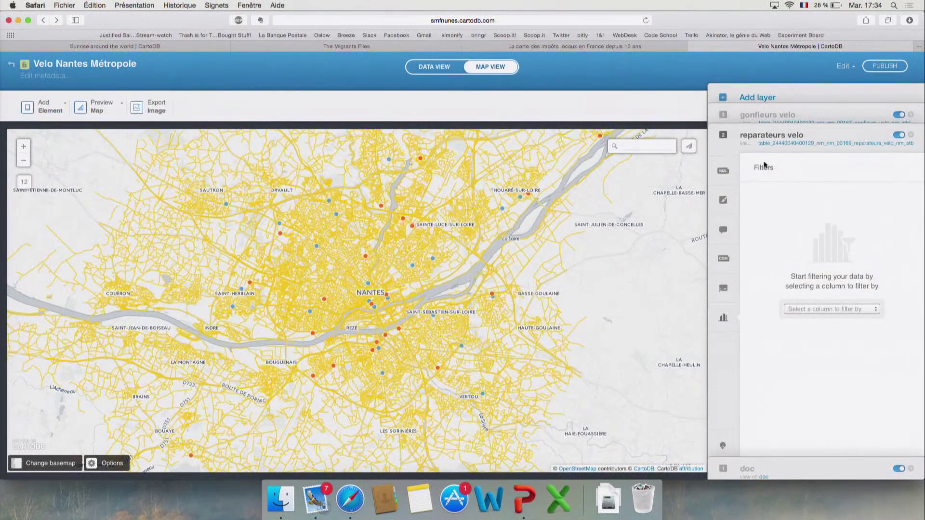
Hide the doc layer and show central Nantes at zoom level 14.
left_click(898, 464)
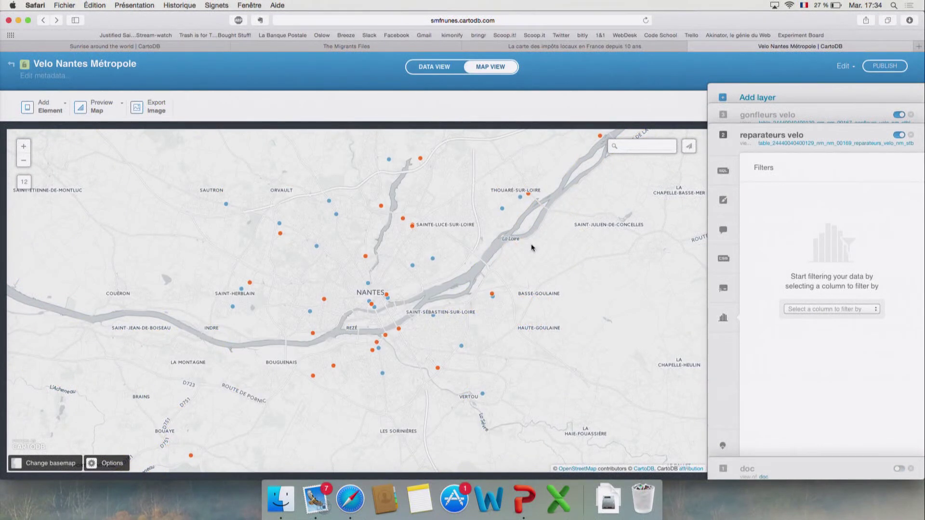
left_click(24, 146)
left_click(23, 146)
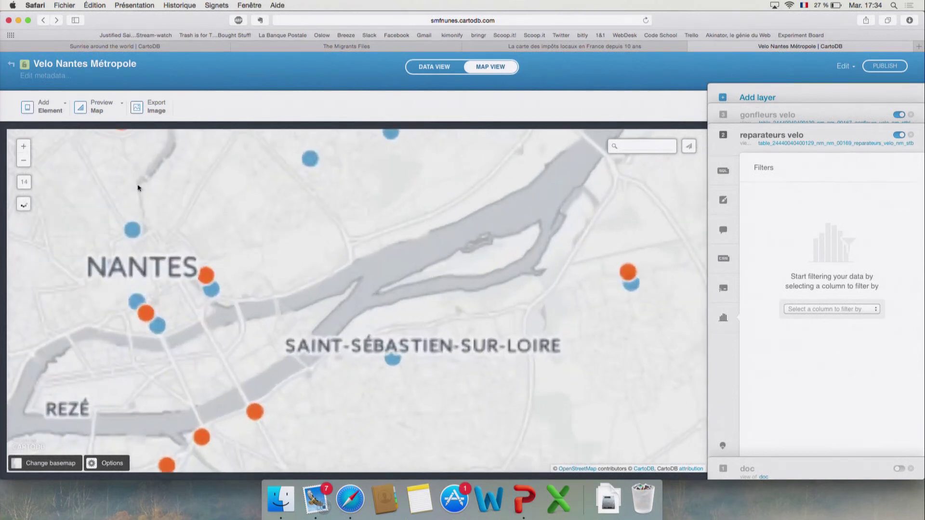
left_click_drag(225, 186, 327, 176)
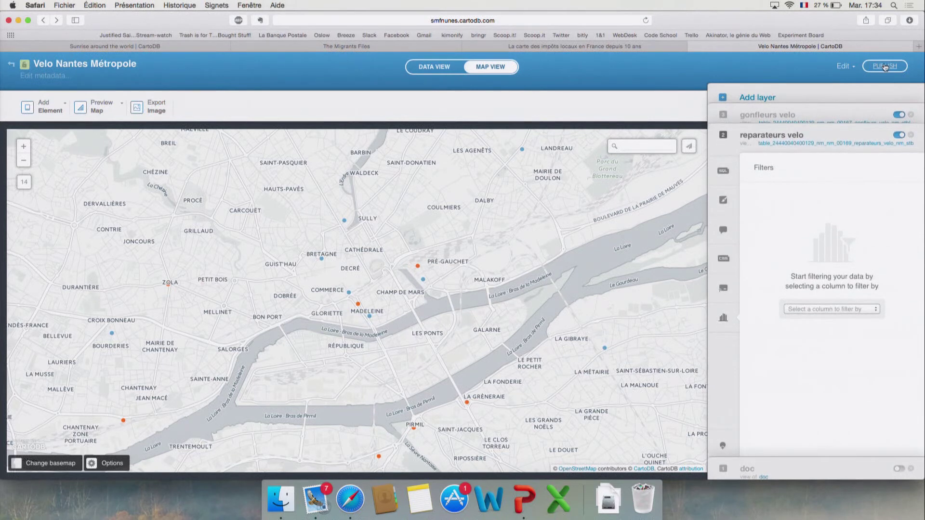
Look through the map's publishing options for the link, embed code and CartoDB.js URL, and close them without changes.
left_click(886, 67)
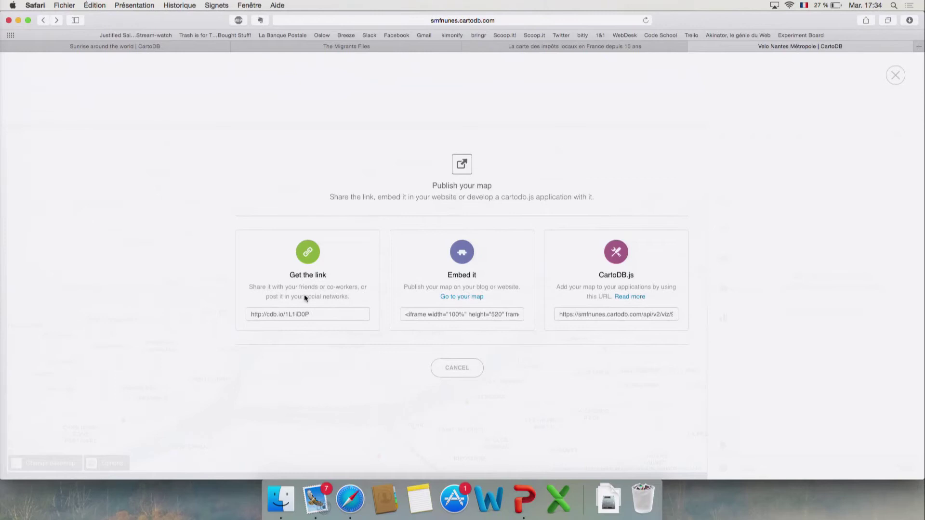
left_click(307, 314)
left_click(438, 315)
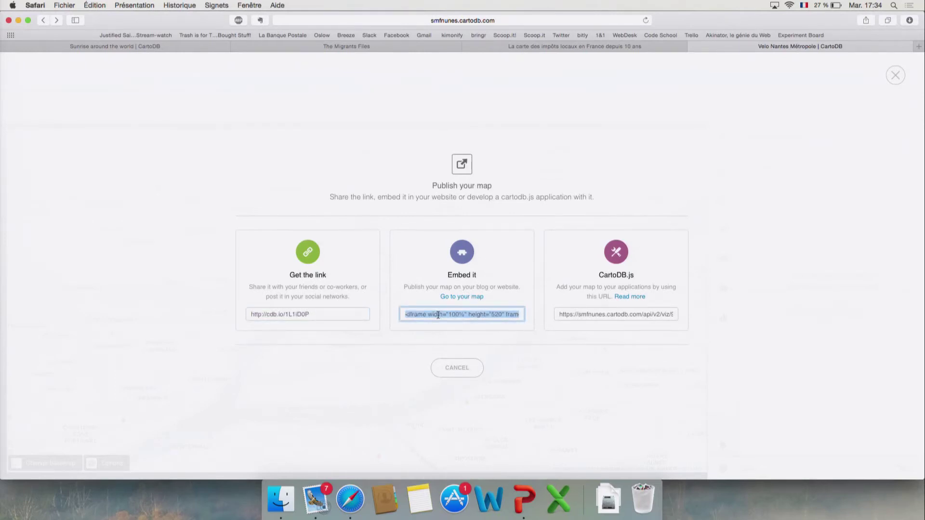
left_click(594, 317)
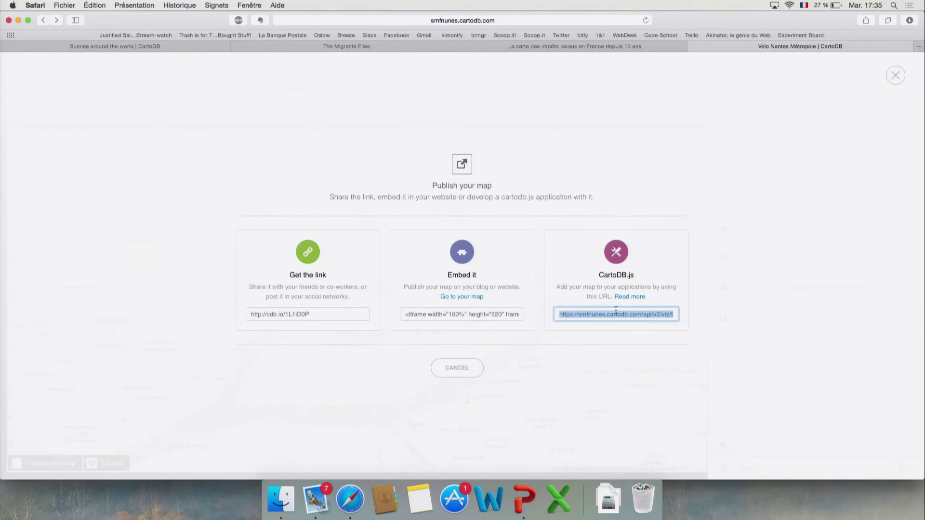
left_click(467, 375)
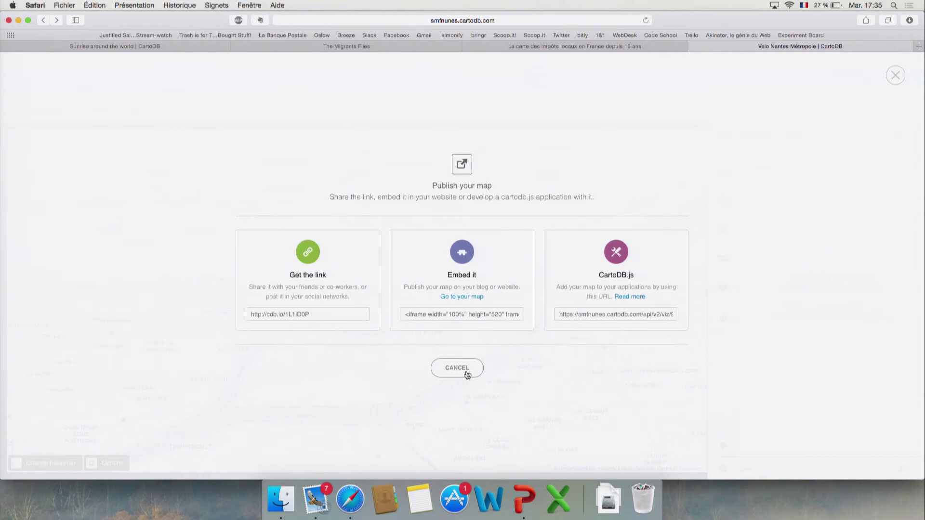
left_click(467, 375)
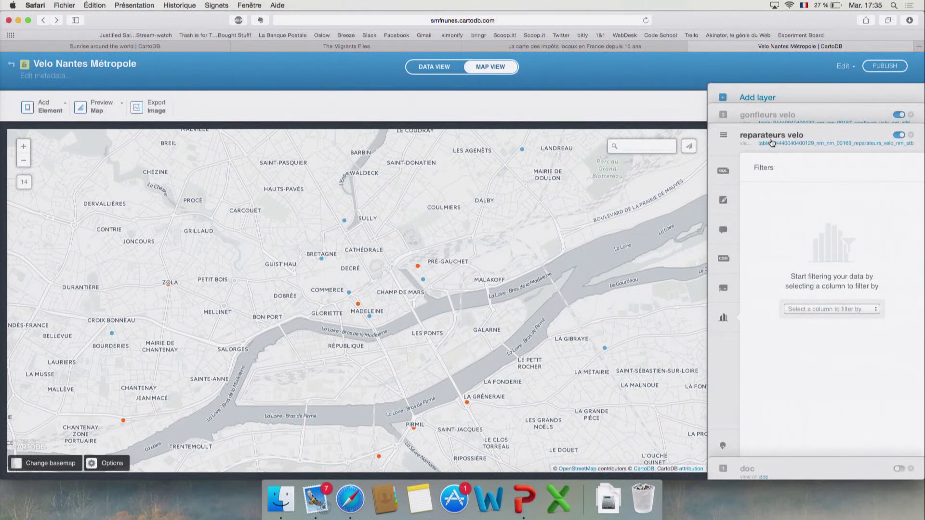
Apply the Cluster style to the reparateurs velo layer in the map layer wizard.
scroll(418, 296, "down", 2)
scroll(470, 337, "up", 2)
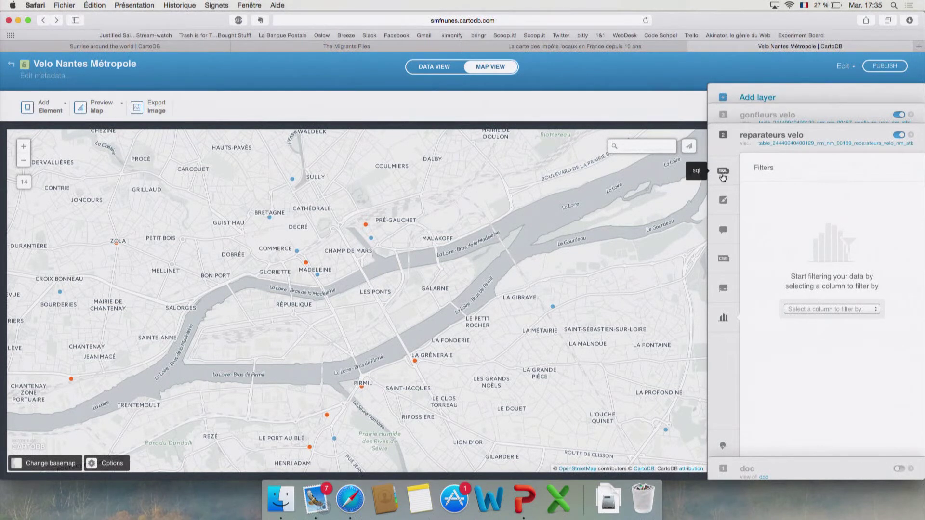
left_click(723, 200)
left_click(818, 223)
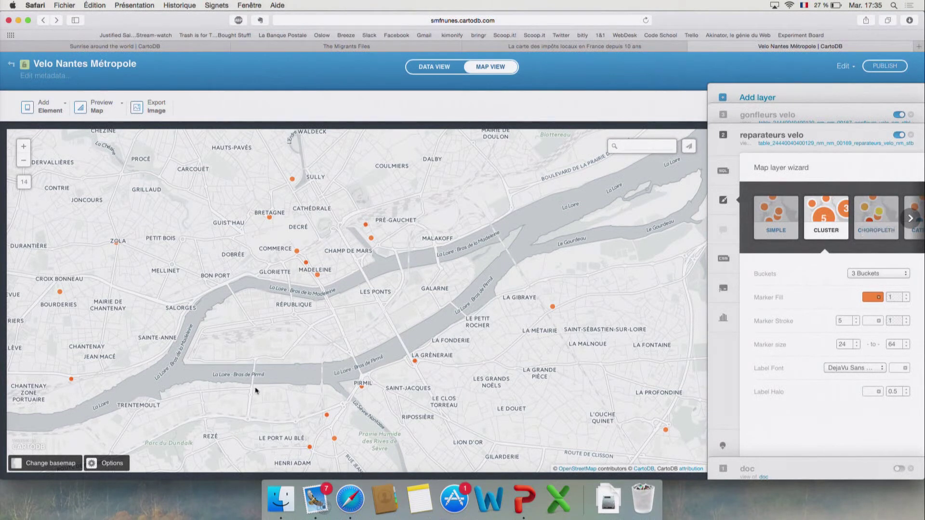
Examine how the clustered reparateurs velo markers around Nantes group at different zoom levels, ending at level 12.
double_click(23, 161)
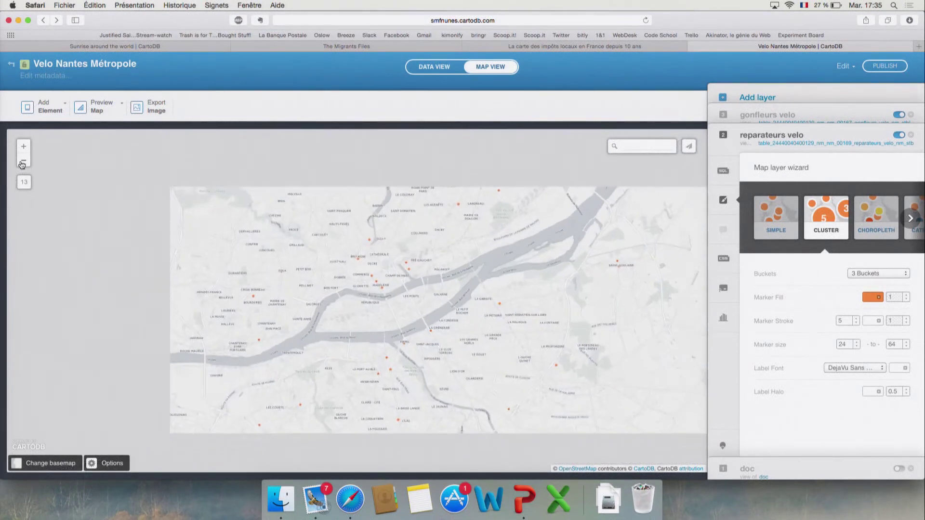
double_click(23, 162)
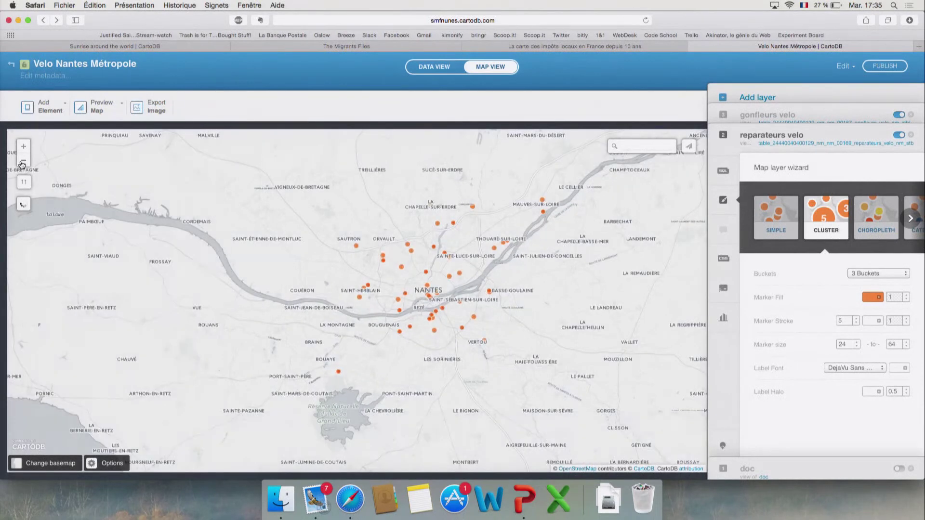
left_click(22, 161)
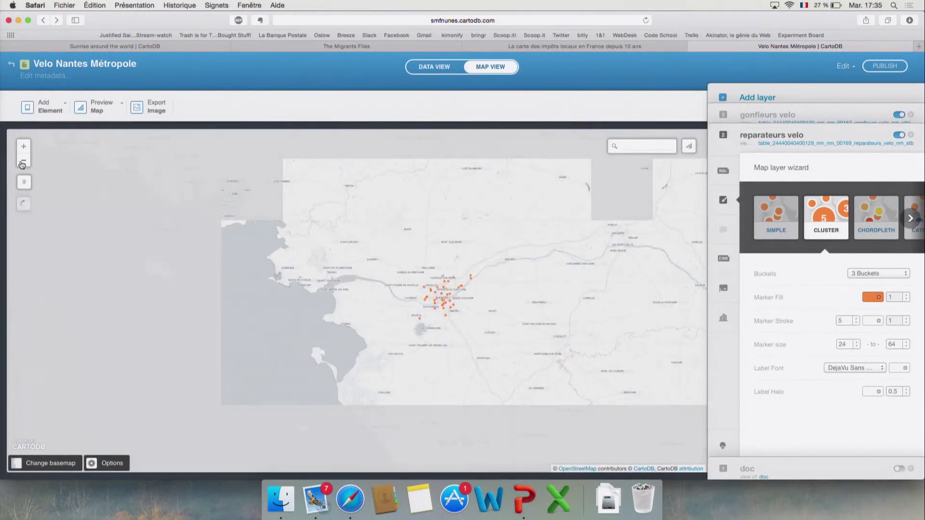
left_click(22, 161)
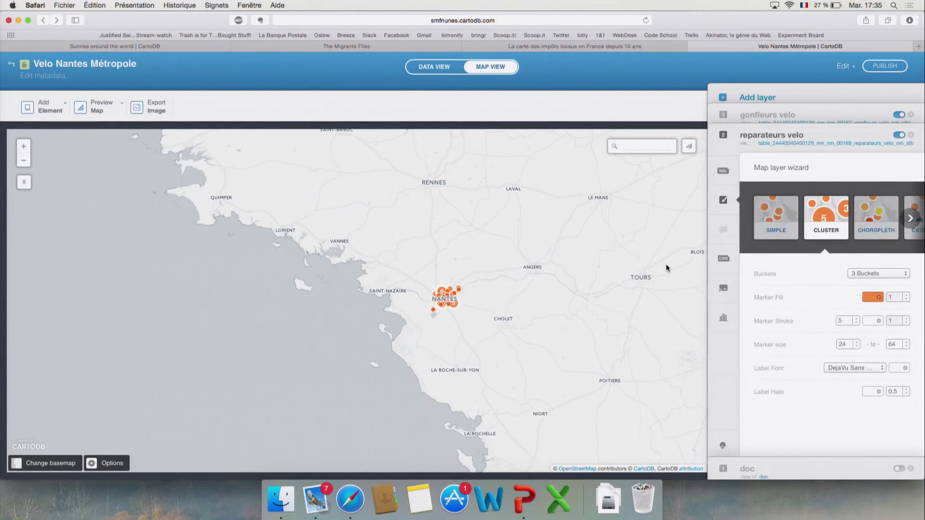
left_click(23, 145)
left_click(23, 145)
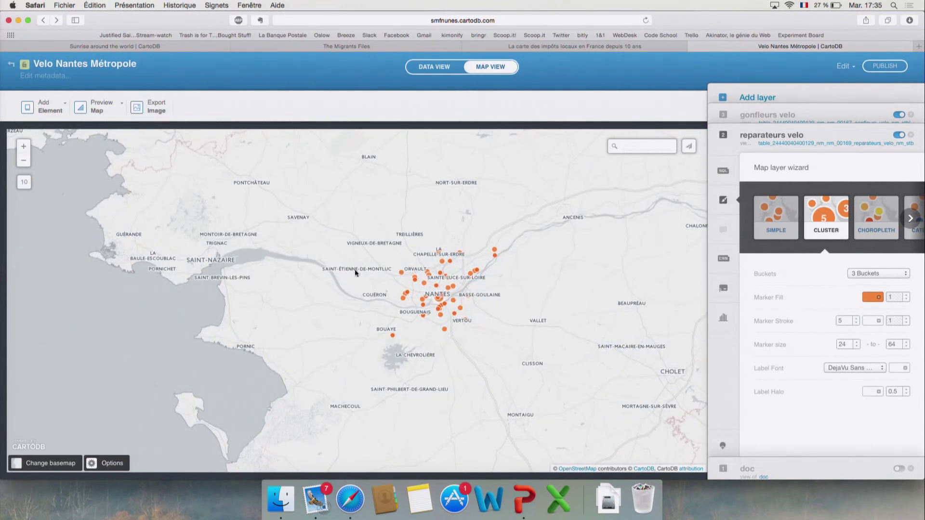
left_click(24, 145)
left_click(24, 145)
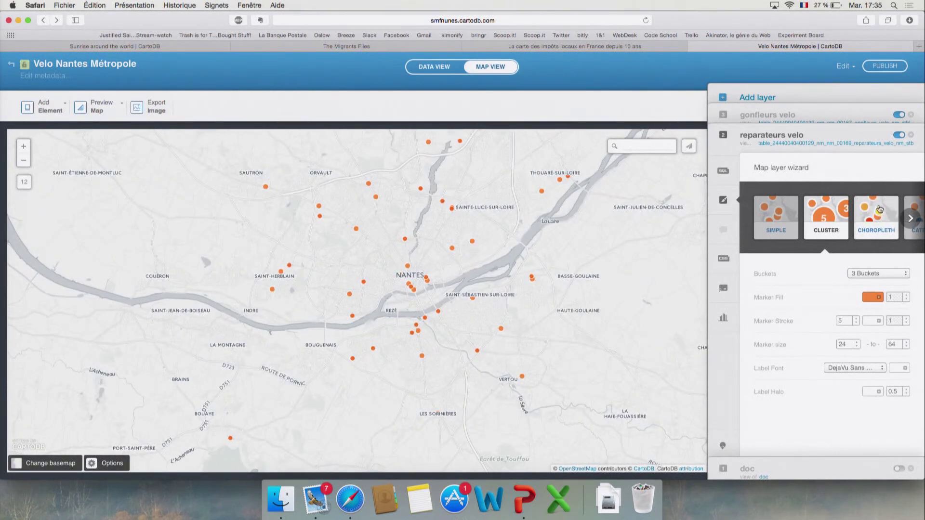
Apply the Choropleth style to the reparateurs velo layer using the cp column, and look through its available columns.
left_click(911, 224)
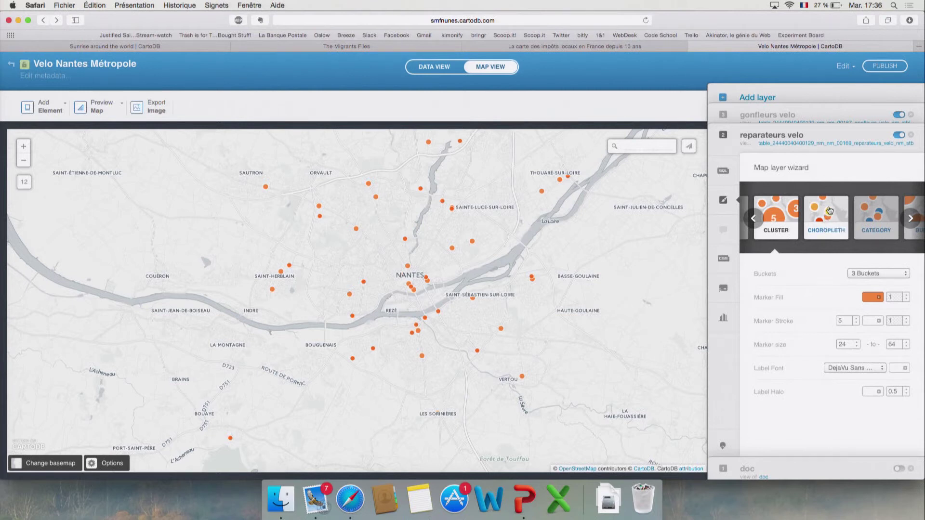
left_click(827, 221)
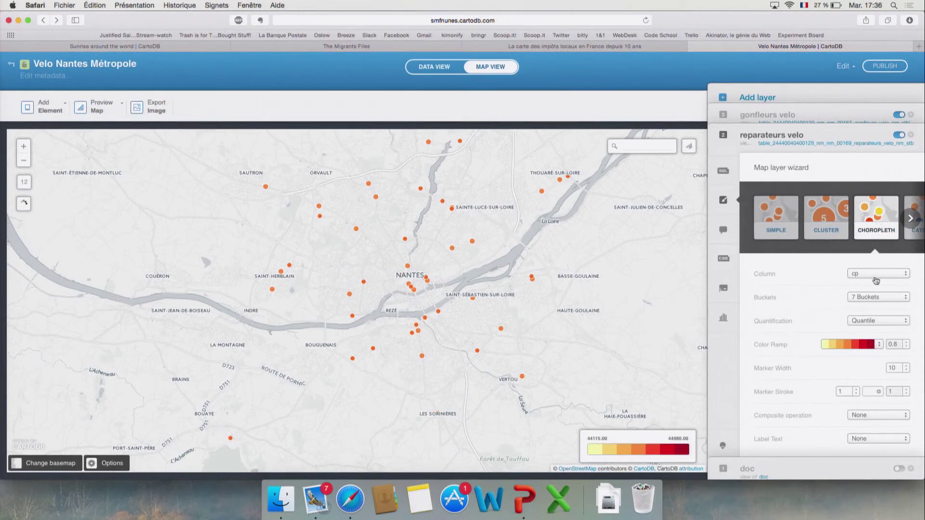
left_click(876, 277)
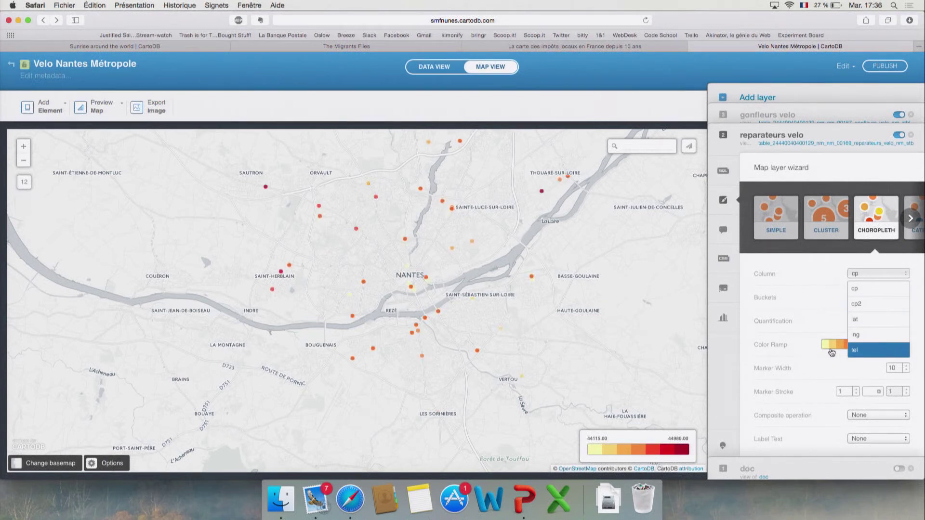
left_click(910, 218)
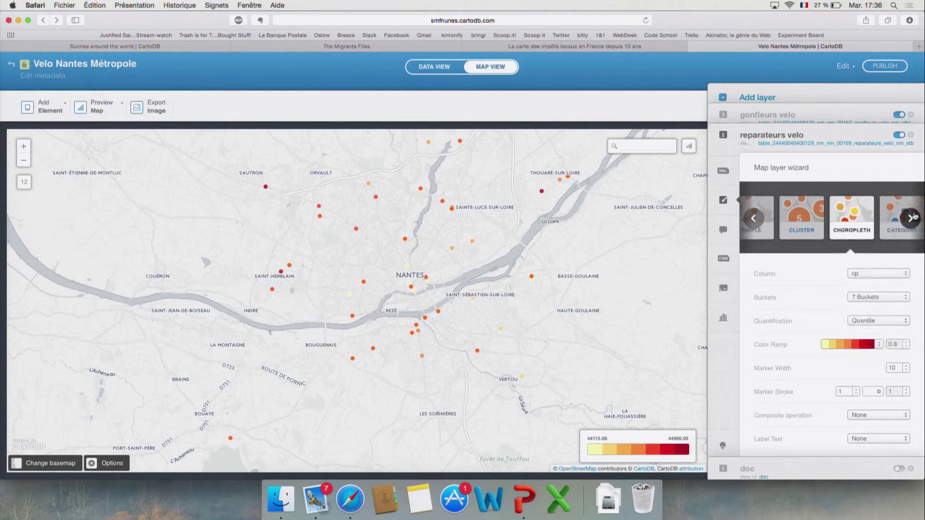
left_click(877, 214)
left_click(827, 217)
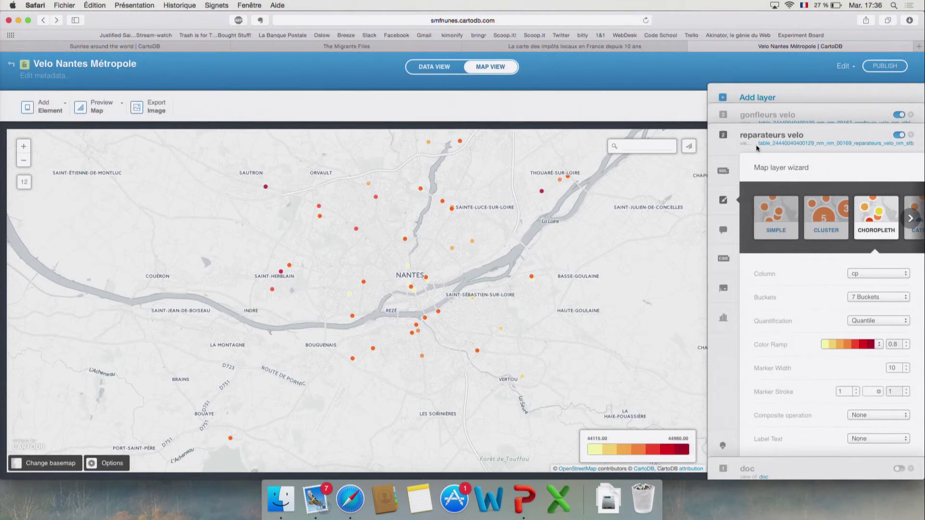
Look at the reparateurs velo layer's address and postal code data table and return to the map.
left_click(432, 68)
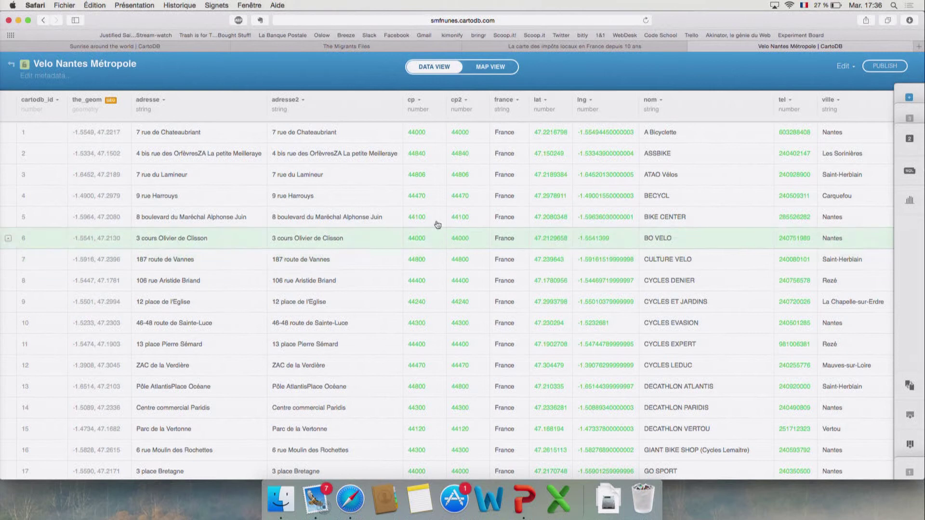
scroll(578, 172, "right", 2)
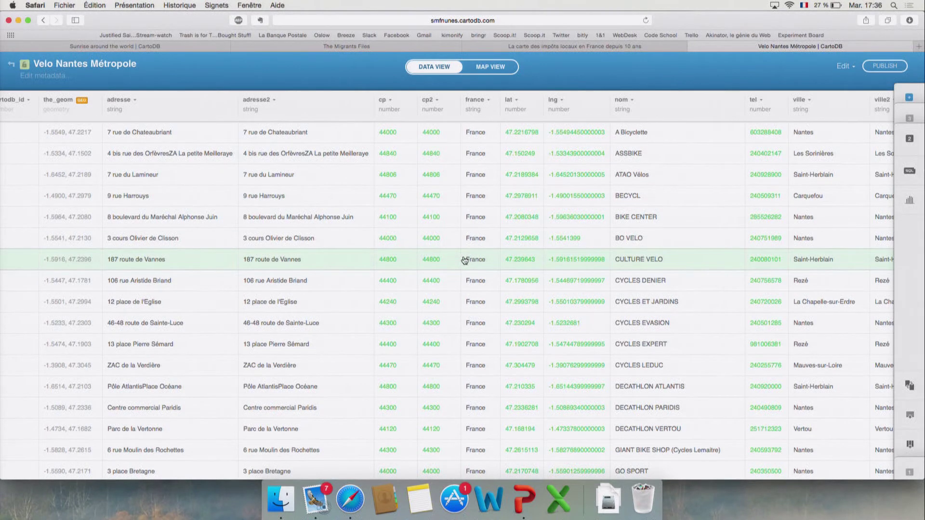
left_click(487, 68)
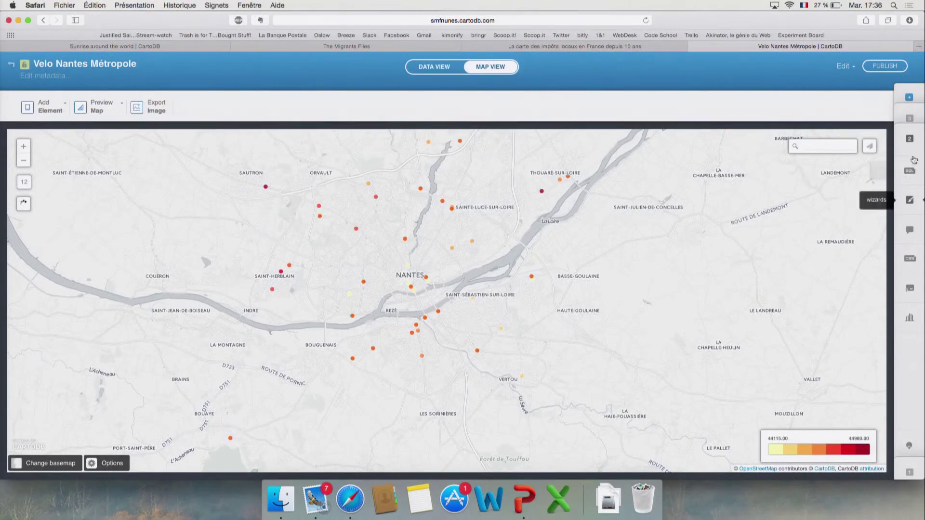
Browse the map style choices offered for the reparateurs velo layer and for the doc layer.
left_click(909, 200)
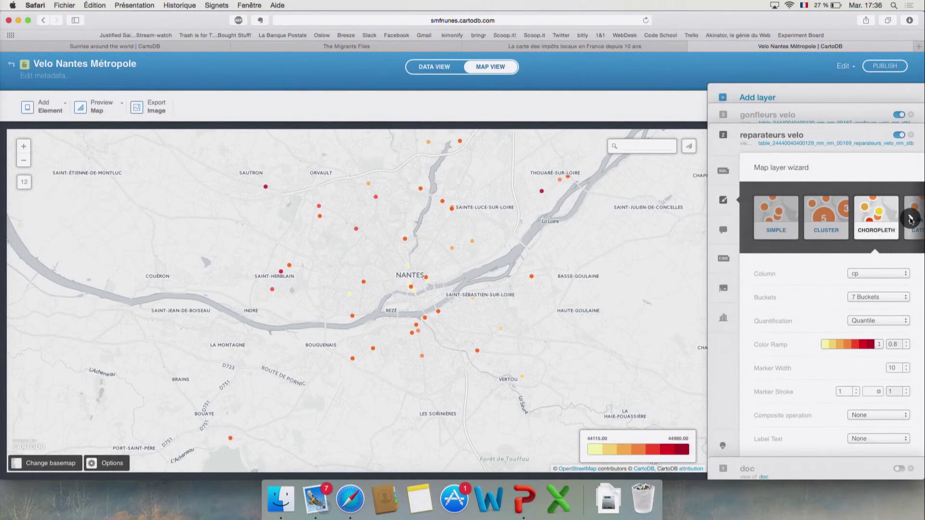
left_click(911, 219)
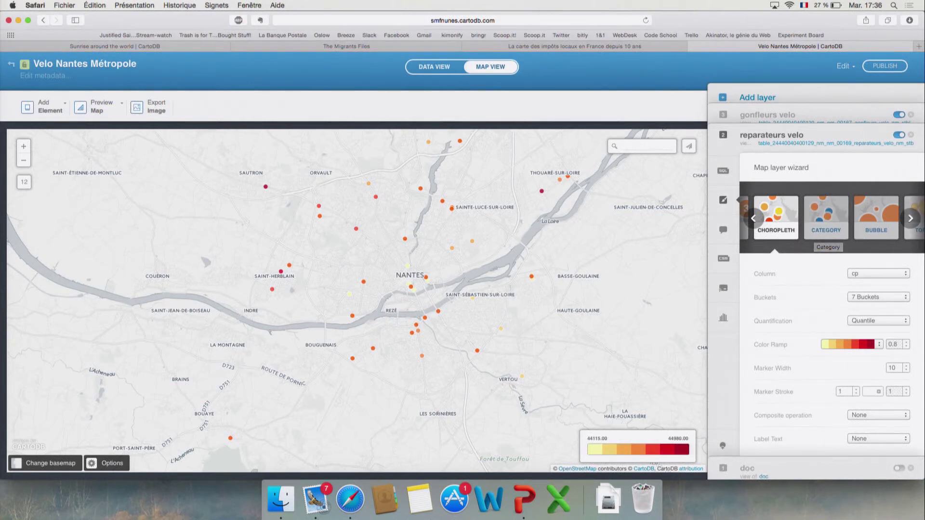
left_click(747, 469)
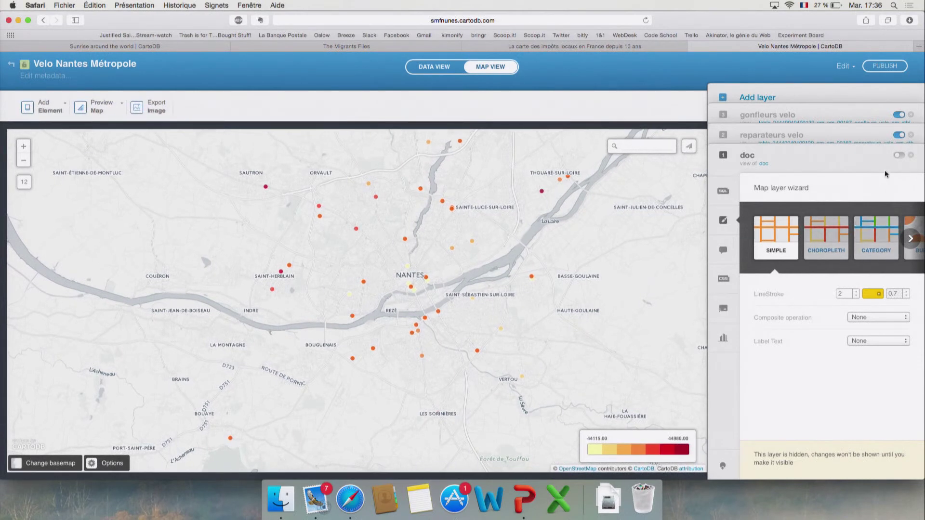
left_click(911, 238)
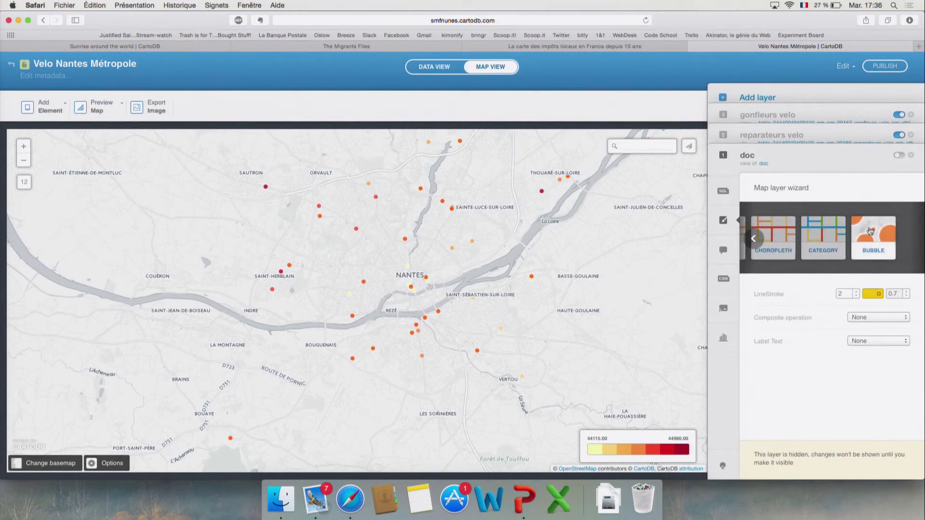
Return to the reparateurs velo layer and apply the Heatmap style to it.
left_click(754, 238)
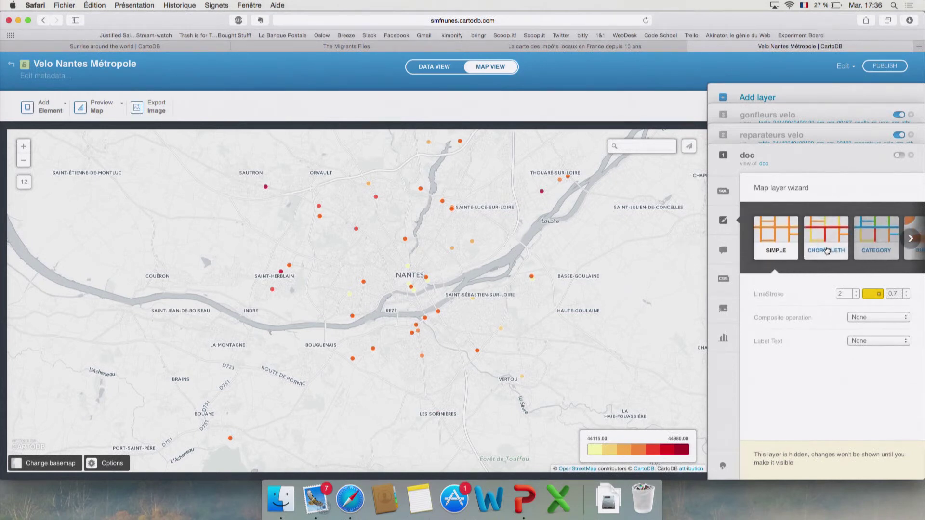
left_click(753, 140)
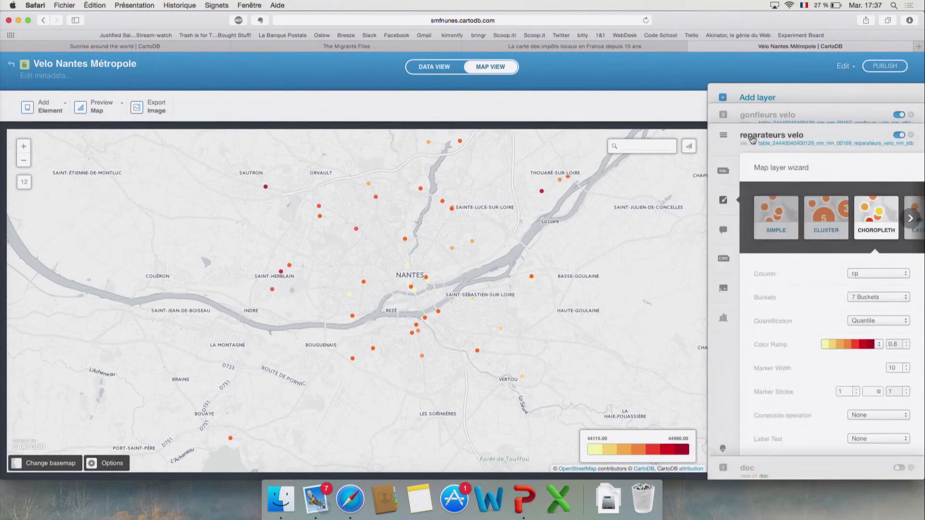
left_click(909, 219)
left_click(909, 220)
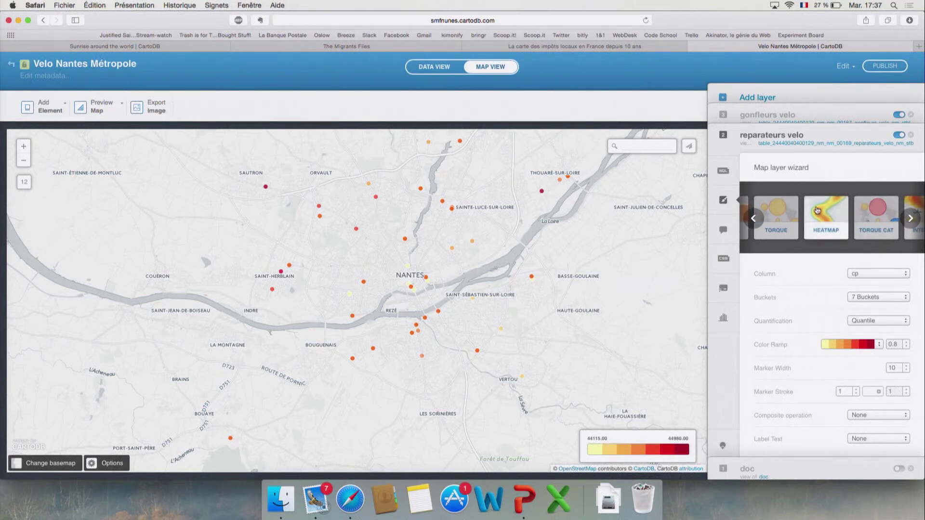
left_click(817, 210)
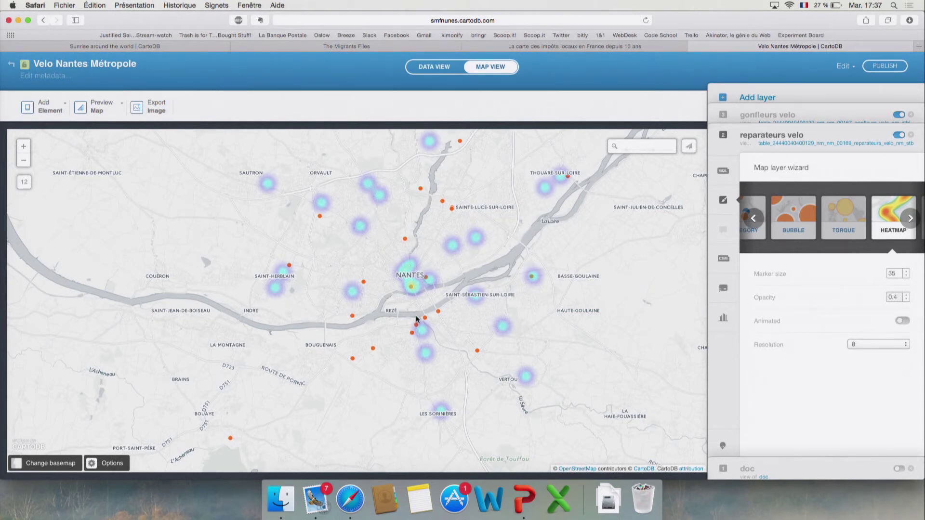
Try the Intensity style and the Density style on the reparateurs velo layer.
left_click(911, 218)
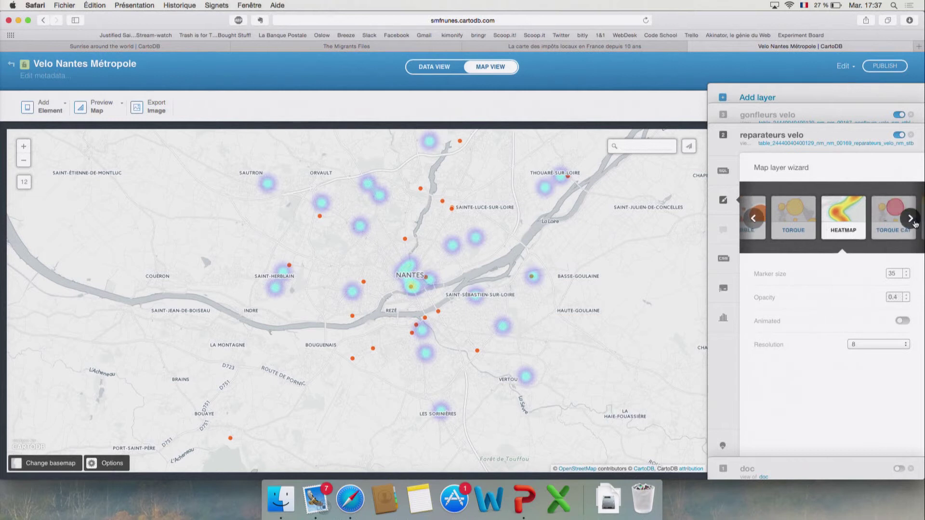
left_click(847, 213)
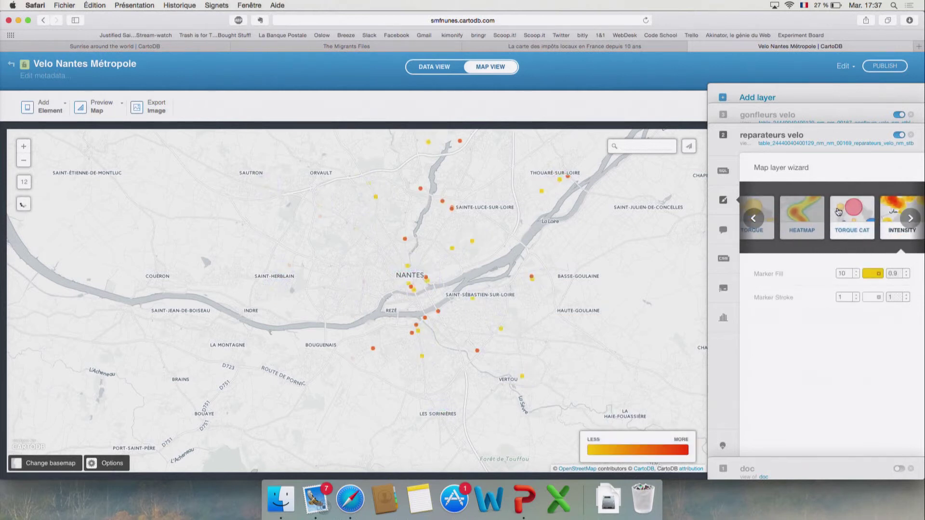
left_click(915, 218)
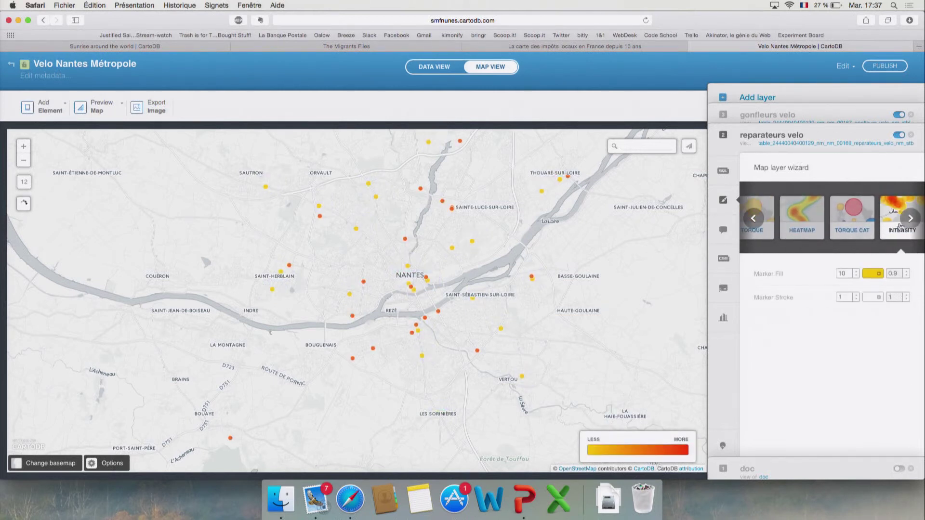
left_click(886, 210)
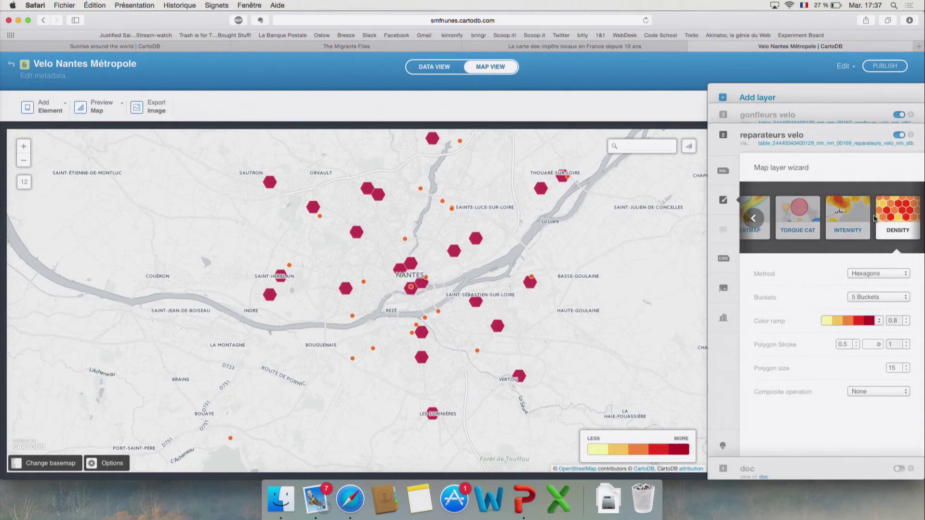
Set the reparateurs velo layer back to the Simple style.
left_click(756, 220)
left_click(753, 219)
left_click(754, 218)
left_click(757, 230)
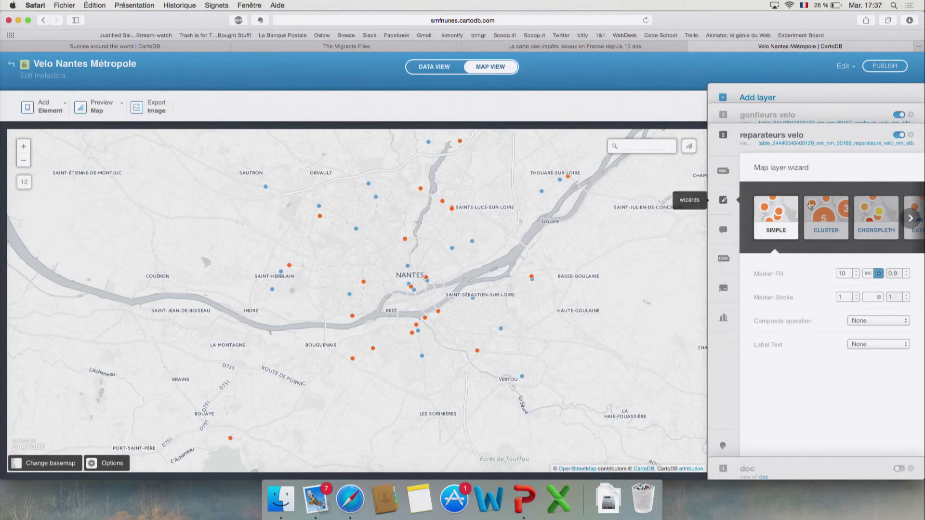
Open the reparateurs velo infowindow settings and check the popup of the marker near Basse-Goulaine.
left_click(725, 233)
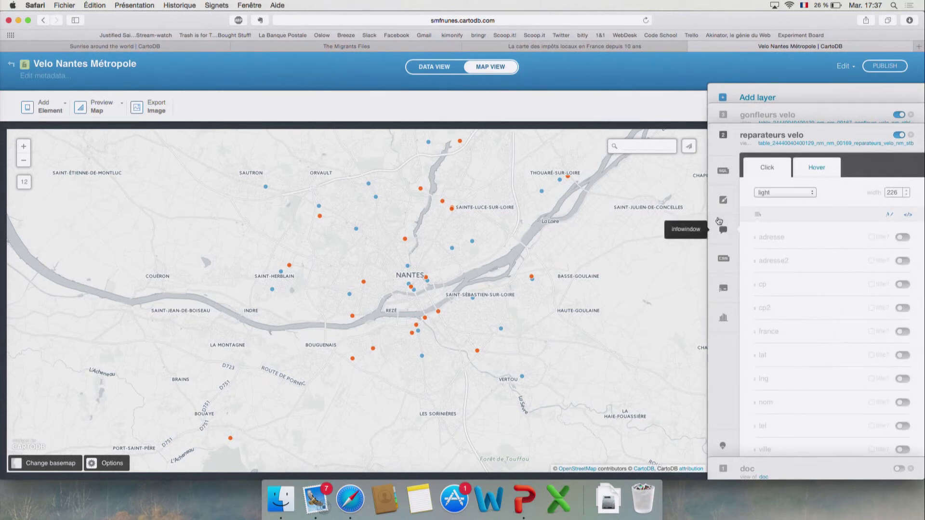
left_click(532, 277)
left_click(532, 278)
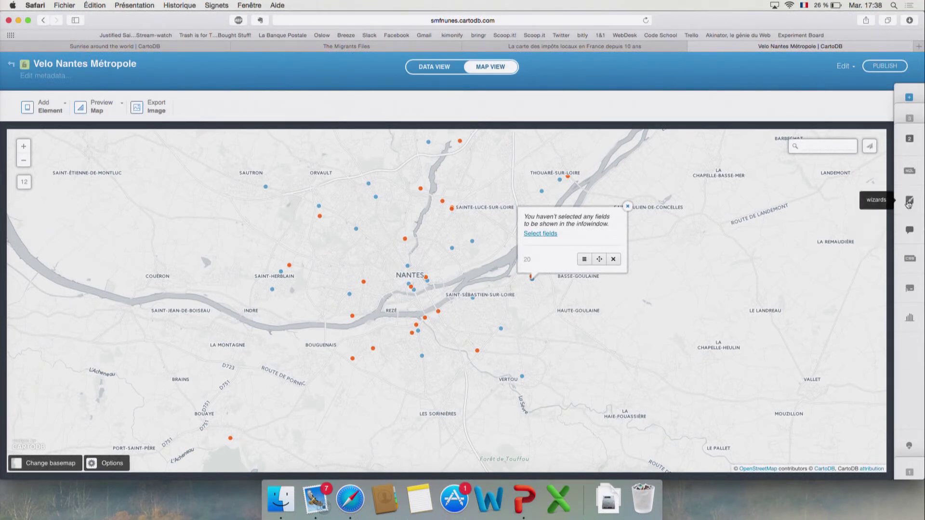
left_click(910, 230)
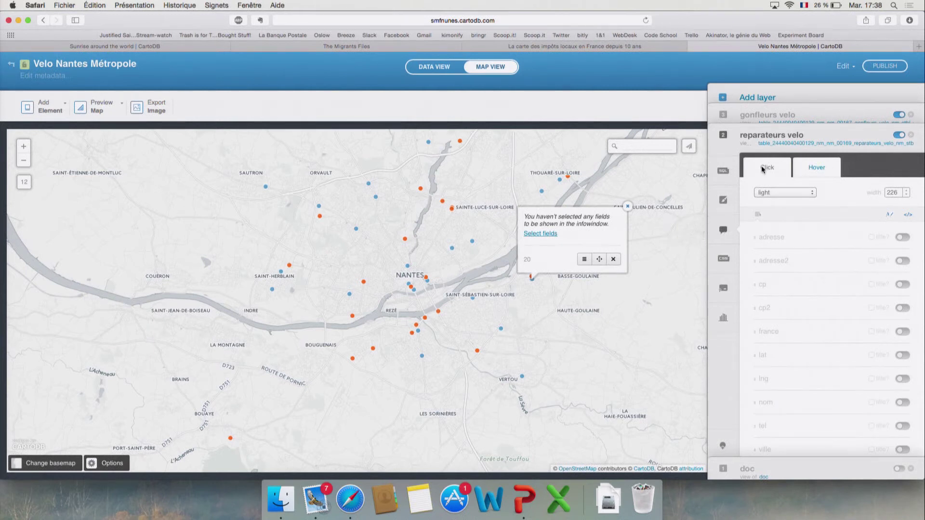
left_click(627, 207)
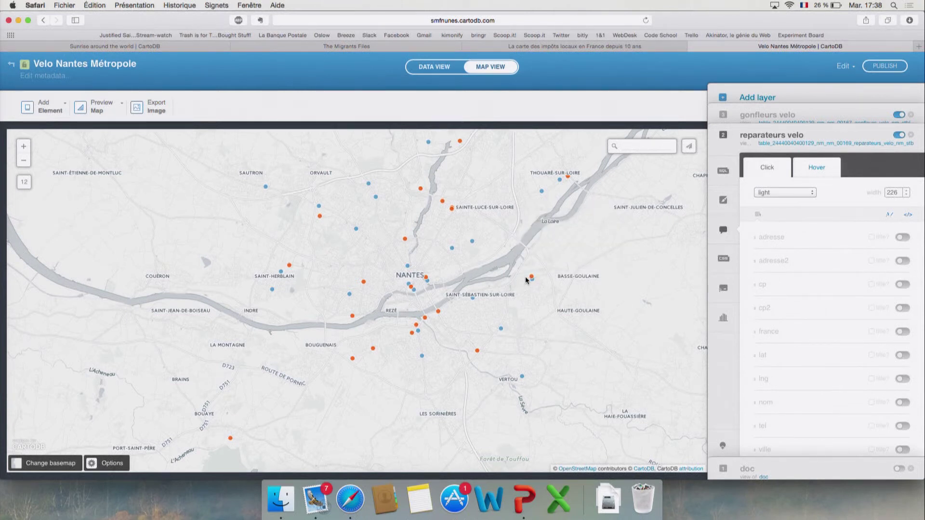
Enable the nom field in the layer's click infowindow and check it on a marker northeast of Nantes.
left_click(813, 175)
left_click(767, 168)
scroll(823, 245, "down", 1)
scroll(822, 245, "up", 1)
scroll(829, 279, "down", 5)
scroll(828, 280, "down", 1)
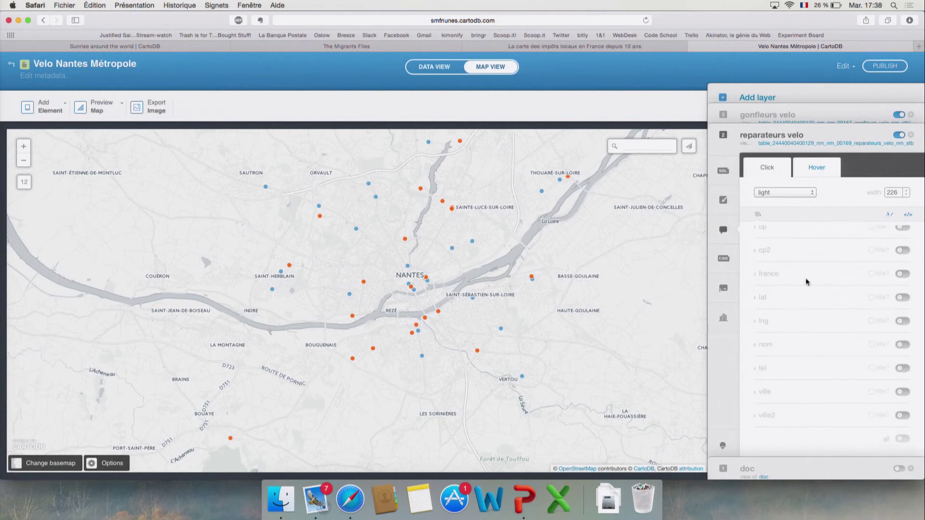
left_click(904, 345)
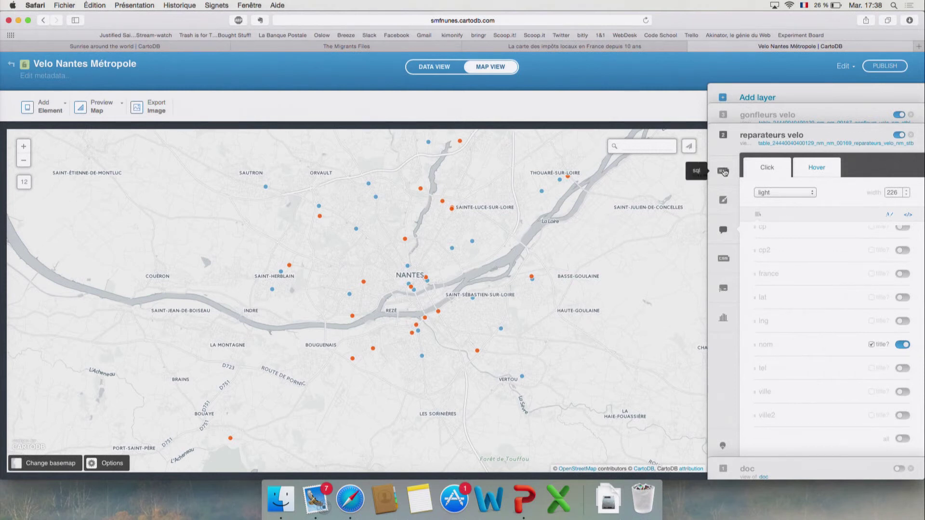
left_click(720, 202)
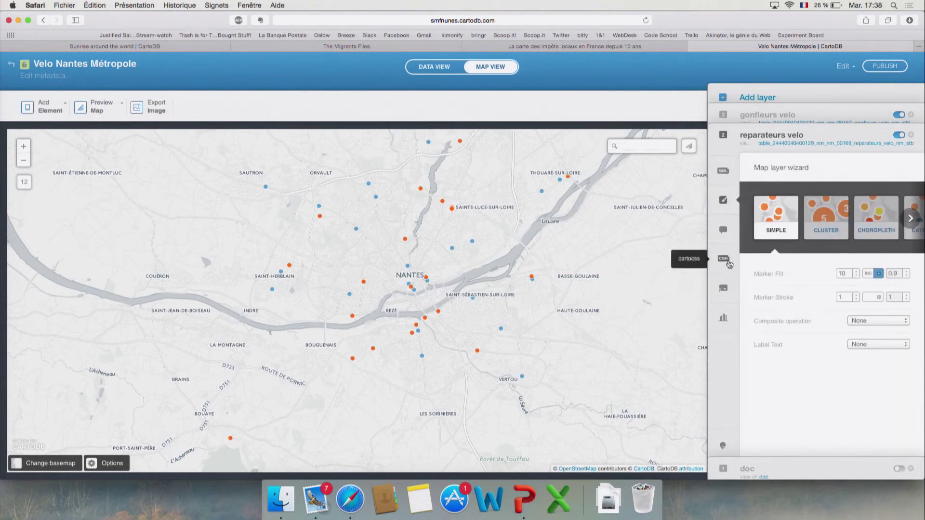
left_click(723, 229)
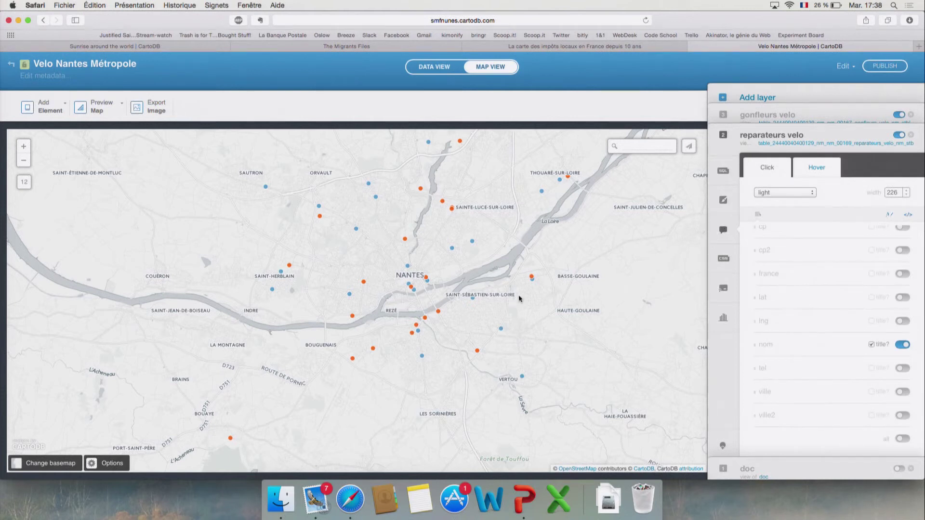
left_click(474, 244)
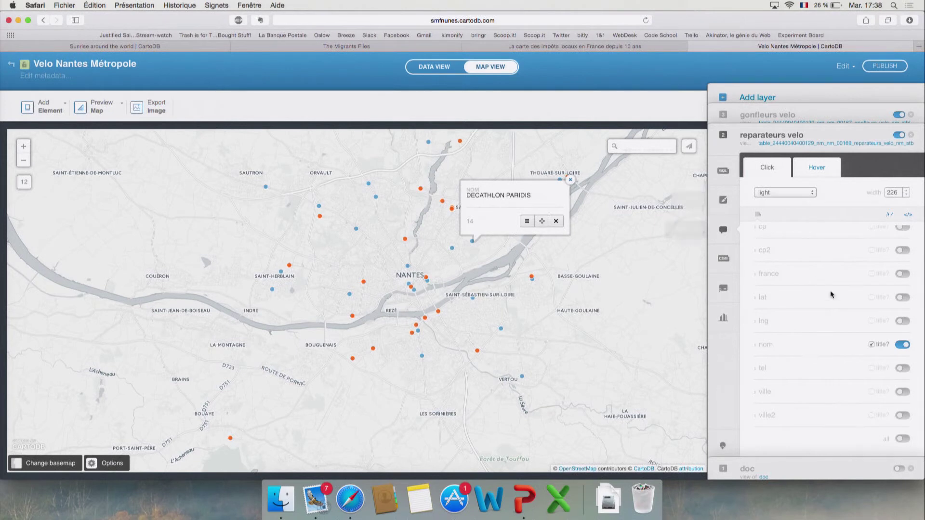
Add the tel and adresse fields to the click infowindow and close the marker's popup.
left_click(904, 369)
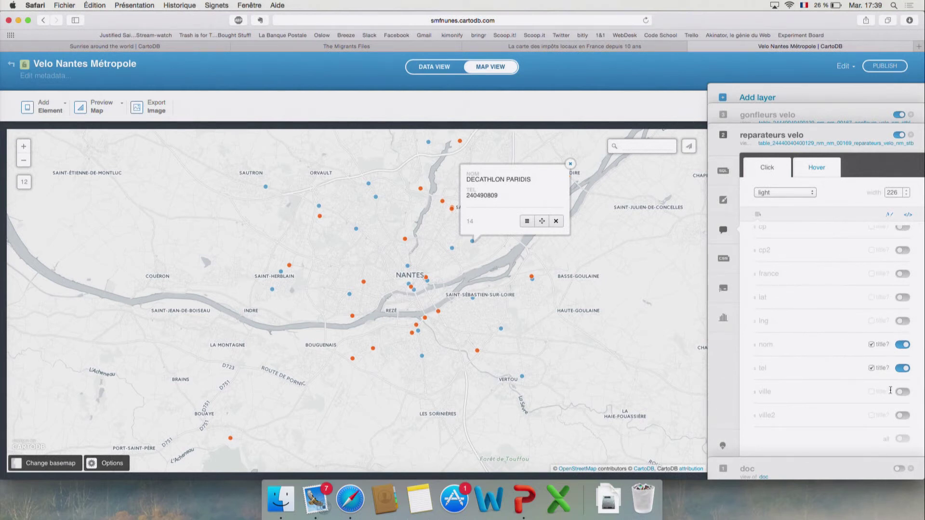
scroll(906, 285, "up", 3)
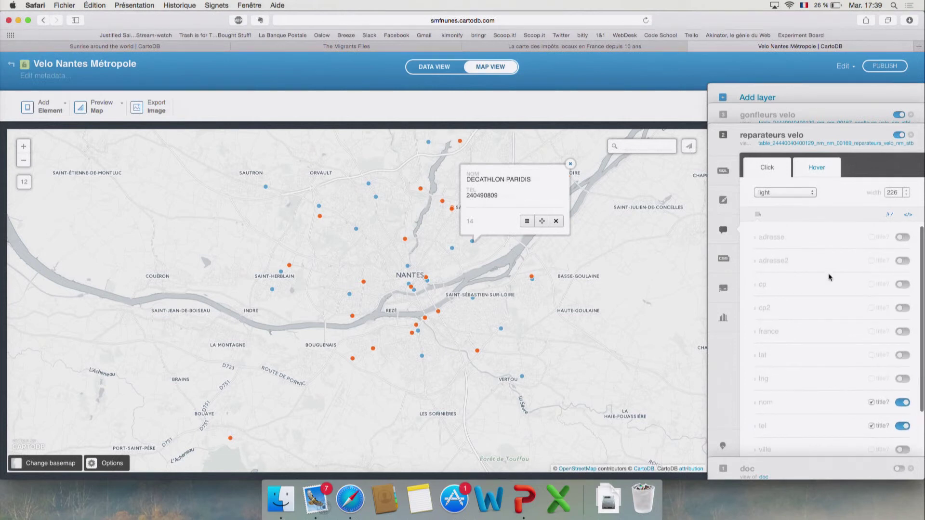
left_click(904, 239)
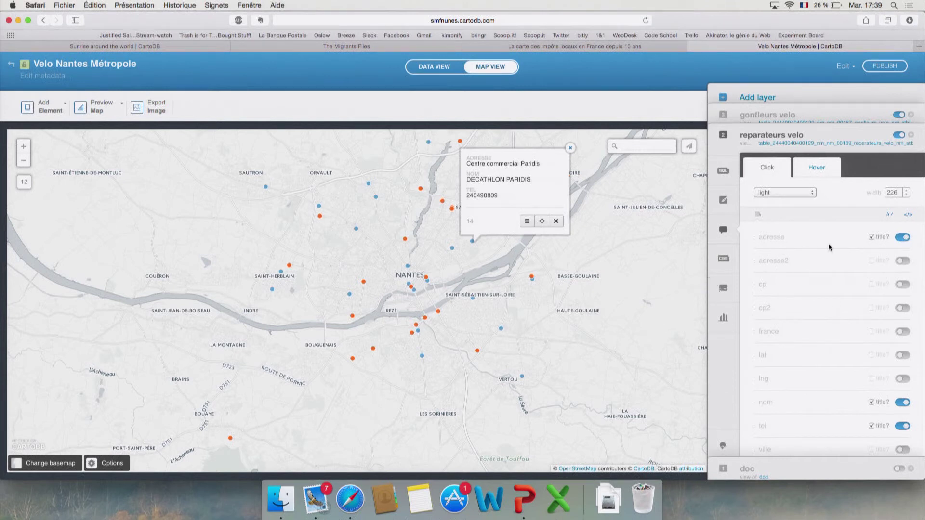
scroll(823, 371, "down", 1)
scroll(824, 374, "up", 2)
left_click(570, 149)
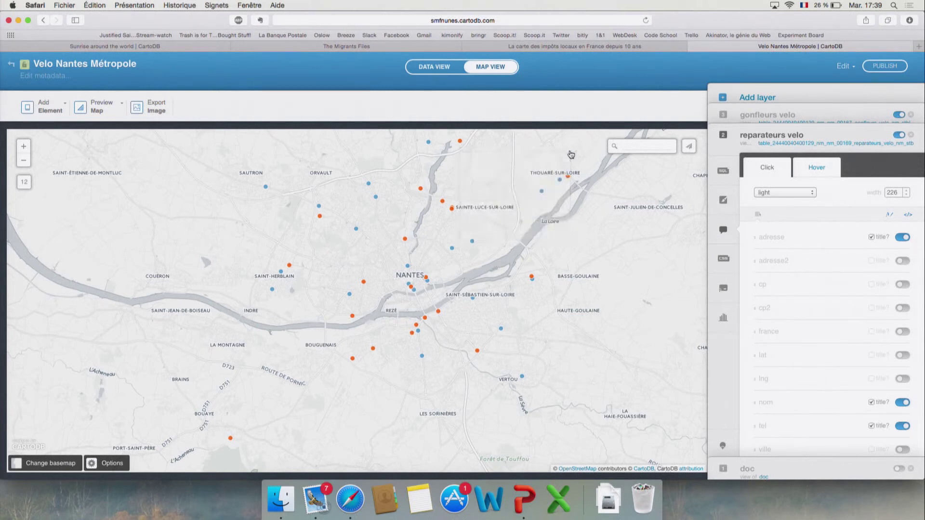
View the reparateurs velo layer's CartoCSS code and set its legend template to custom.
left_click(724, 261)
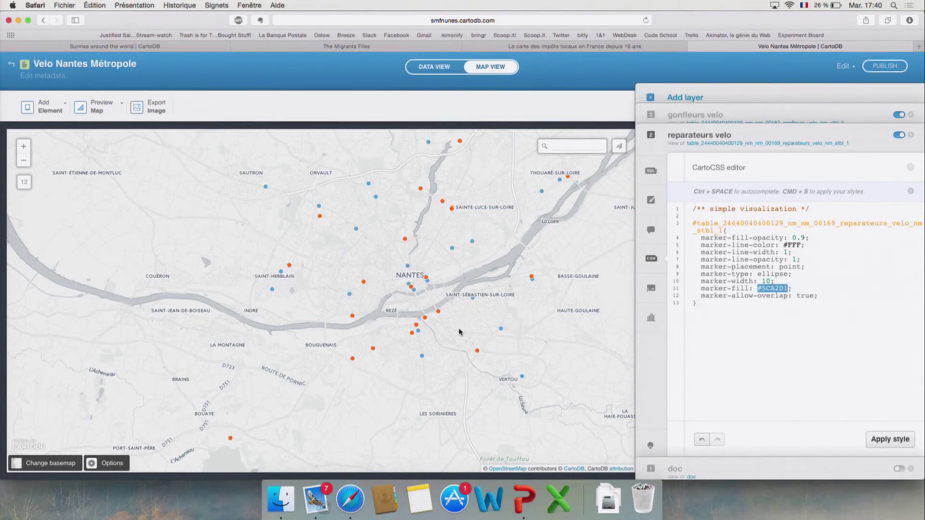
left_click(653, 289)
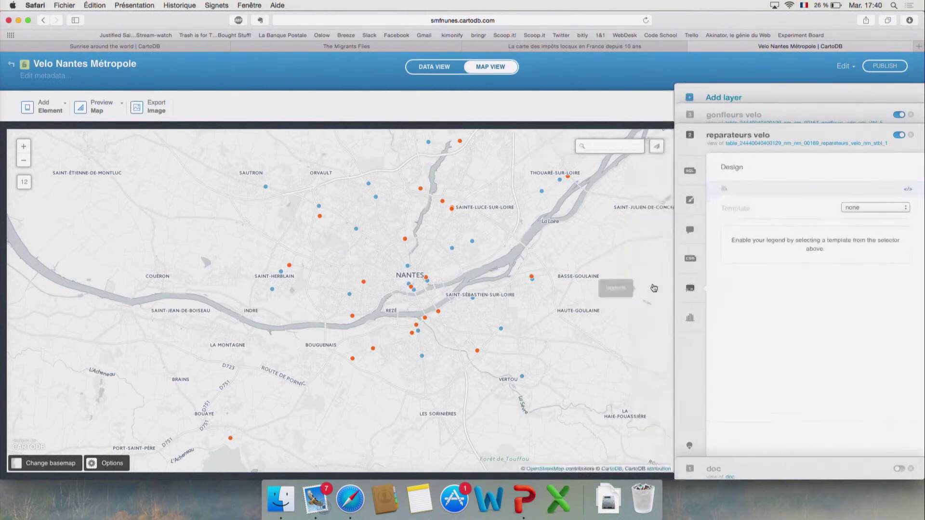
left_click(877, 207)
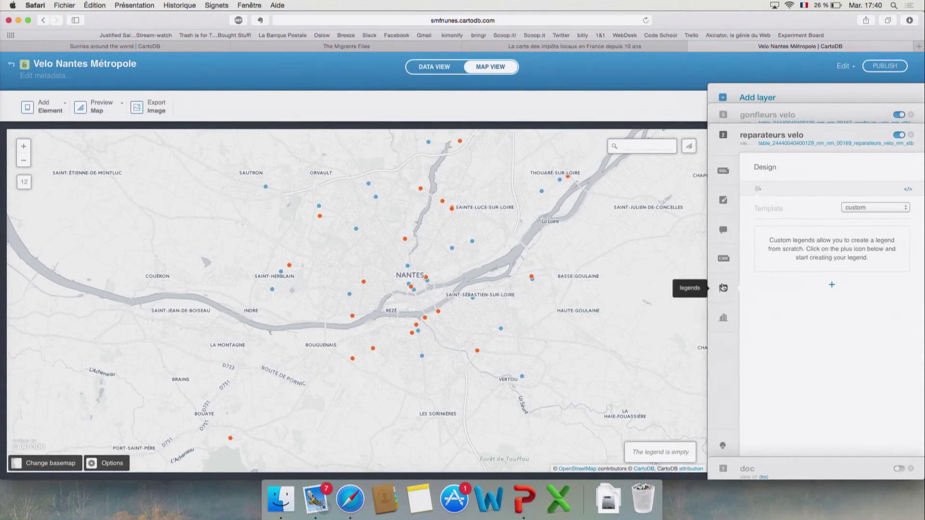
left_click(884, 203)
left_click(866, 238)
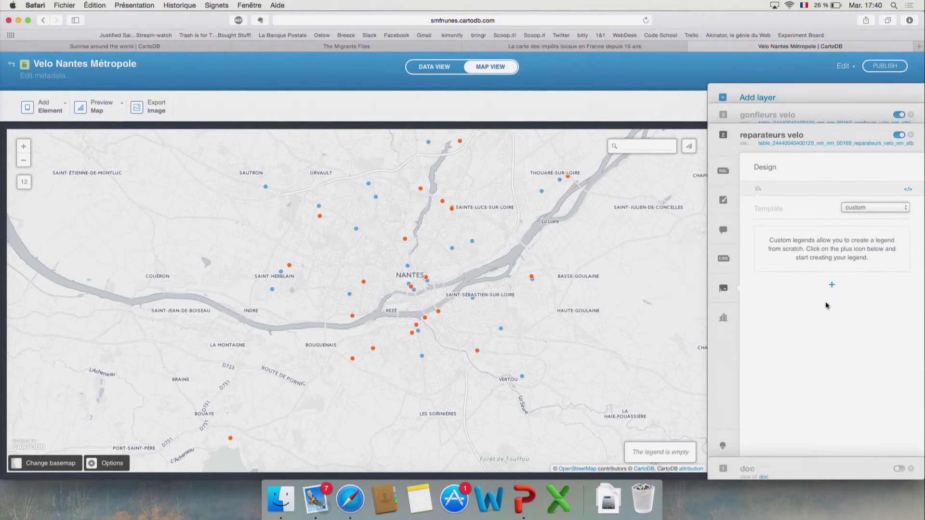
Add an item to the custom legend with the title shown, and look at the marker images offered for it.
left_click(831, 285)
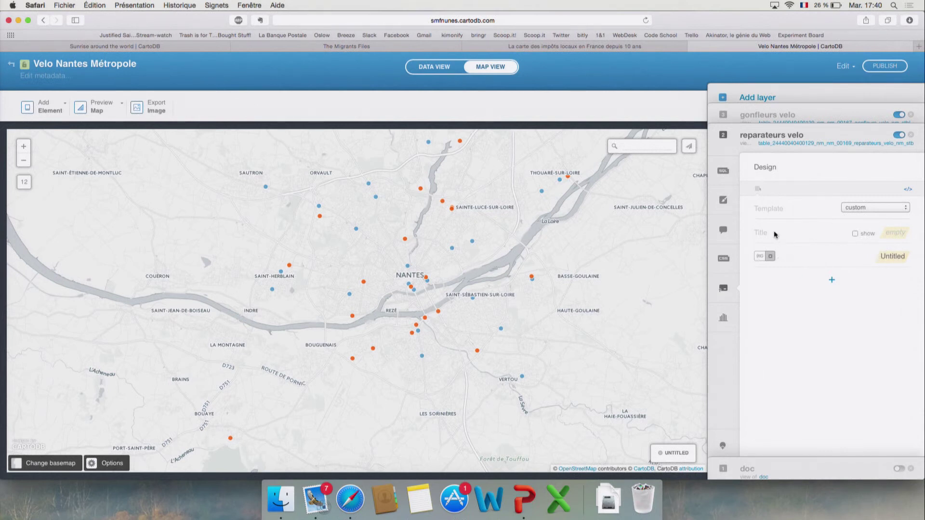
left_click(856, 235)
left_click(861, 257)
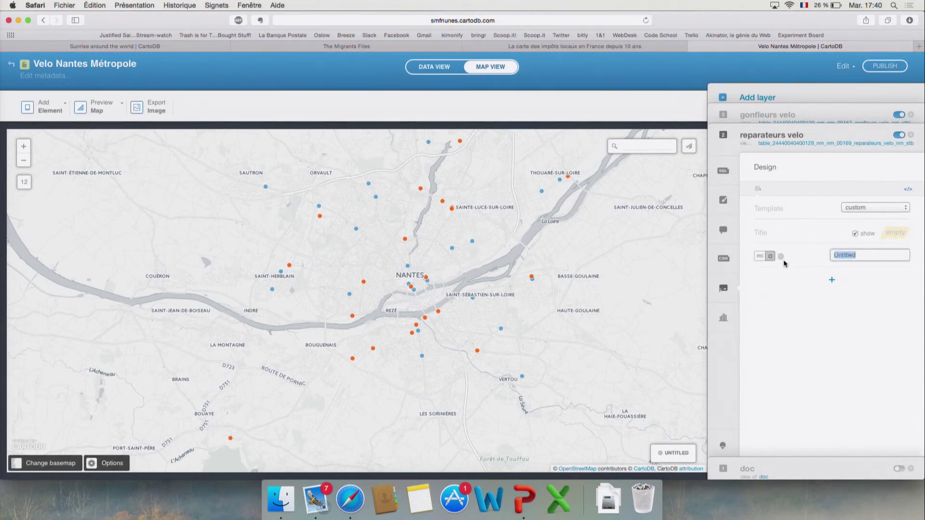
left_click(763, 259)
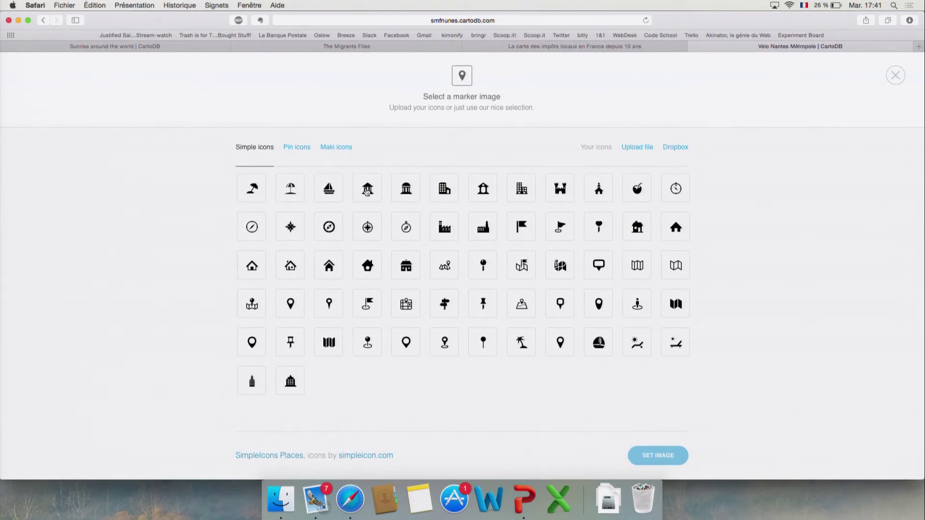
left_click(896, 76)
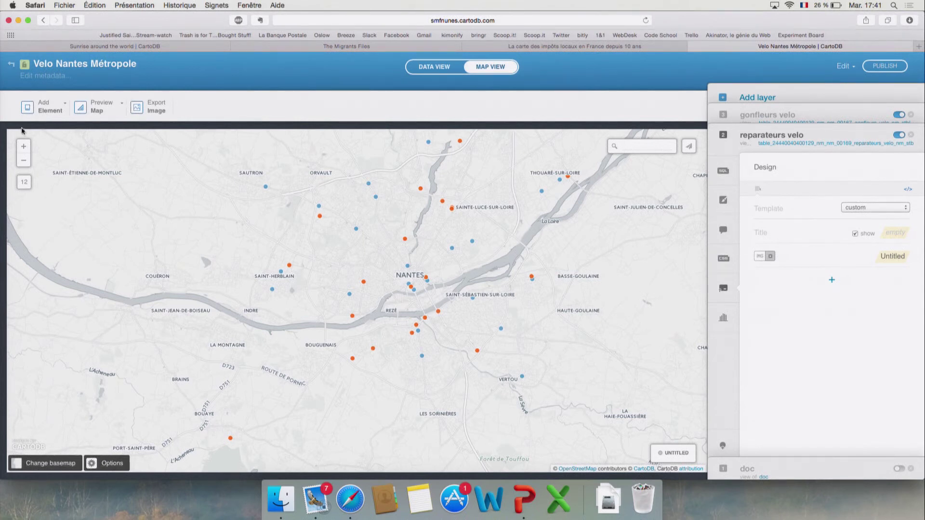
Look at the element types that can be added to the map and switch to the mobile preview.
left_click(55, 110)
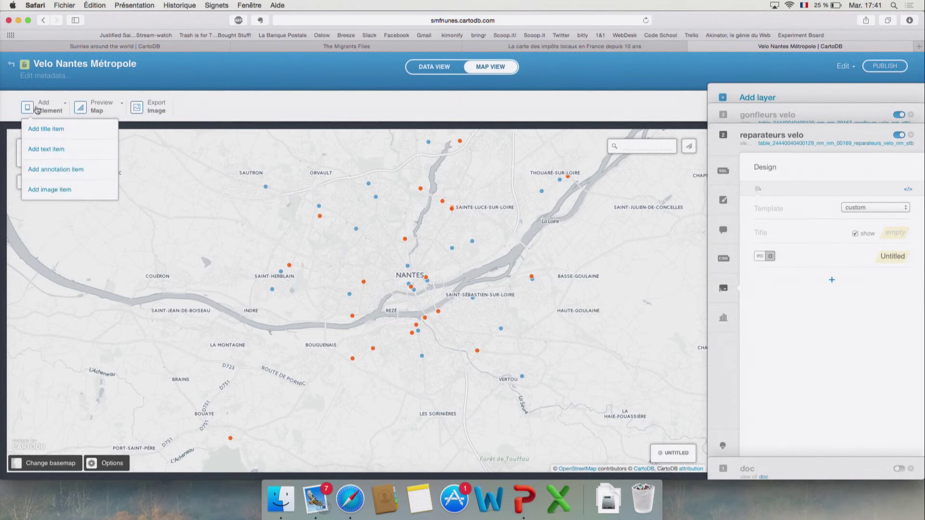
left_click(98, 106)
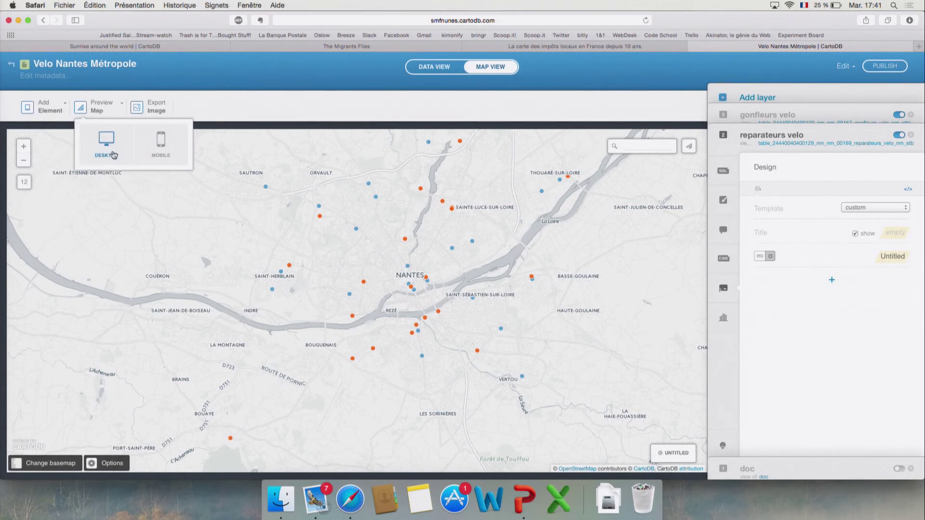
left_click(162, 151)
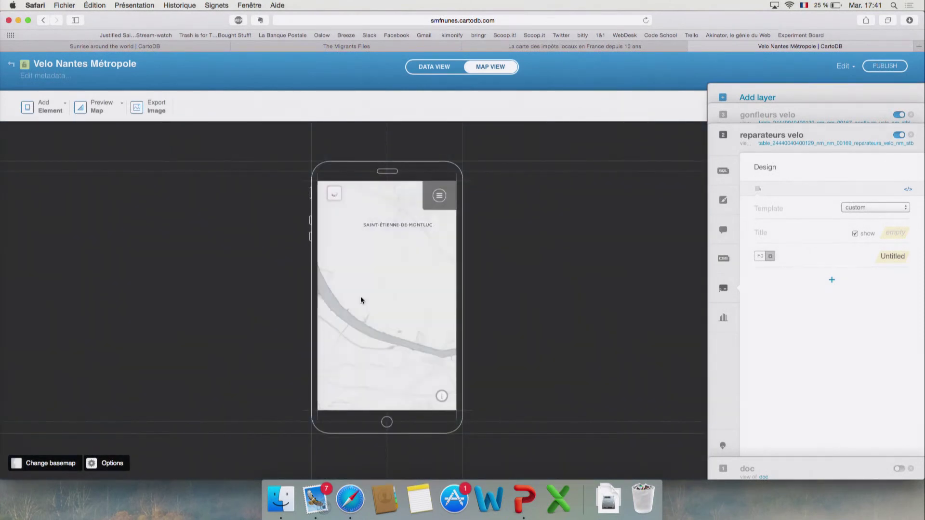
Move the mobile preview to the markers around Saint-Herblain and open its layer list.
left_click_drag(409, 302, 352, 262)
left_click_drag(454, 354, 289, 393)
left_click_drag(429, 354, 349, 380)
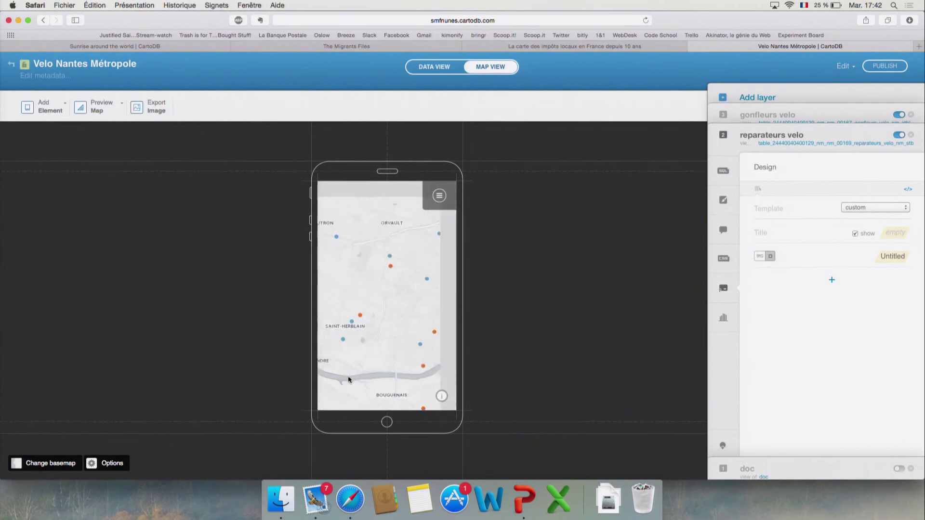
left_click(440, 196)
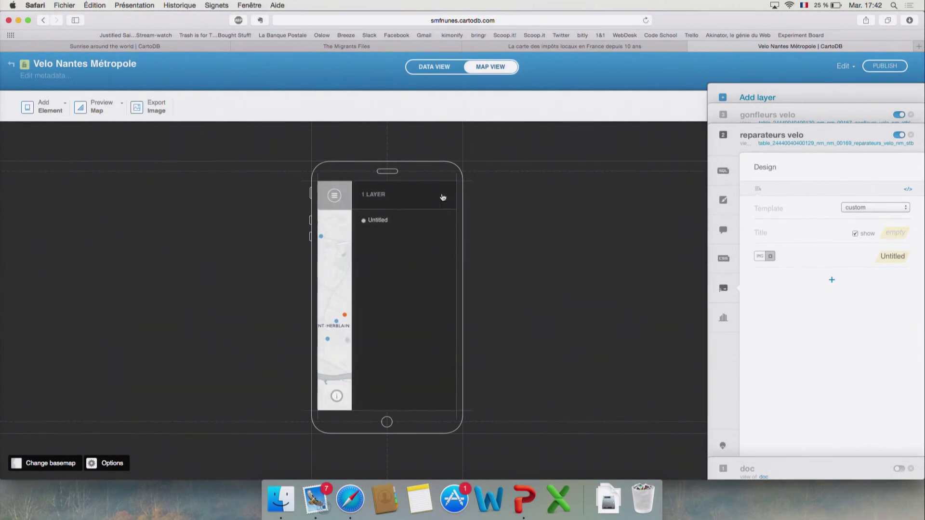
Close the mobile preview's layer list, return to the full desktop map preview and centre the map on Nantes.
left_click(339, 196)
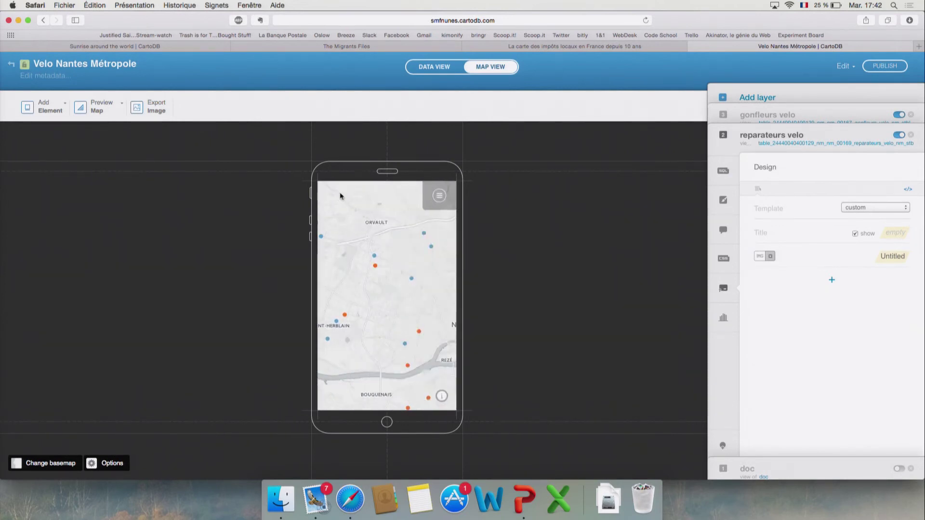
left_click(434, 202)
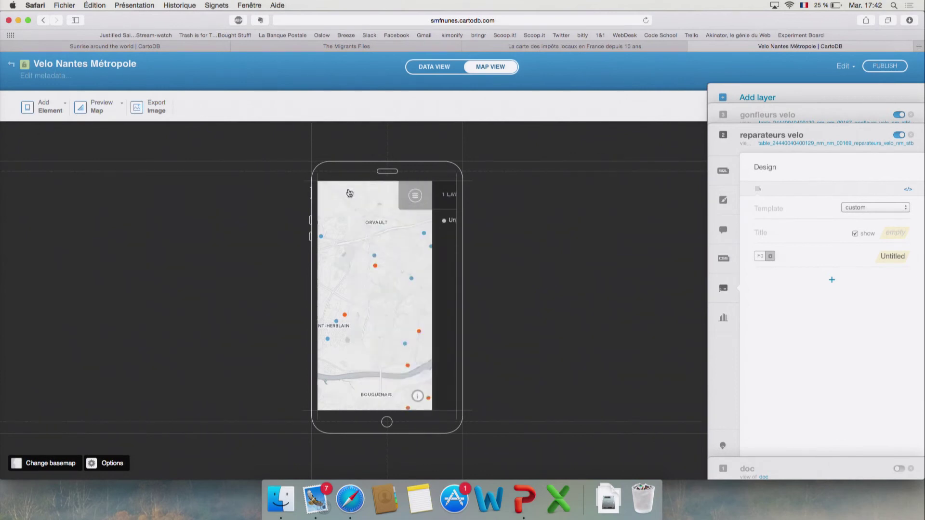
left_click(349, 193)
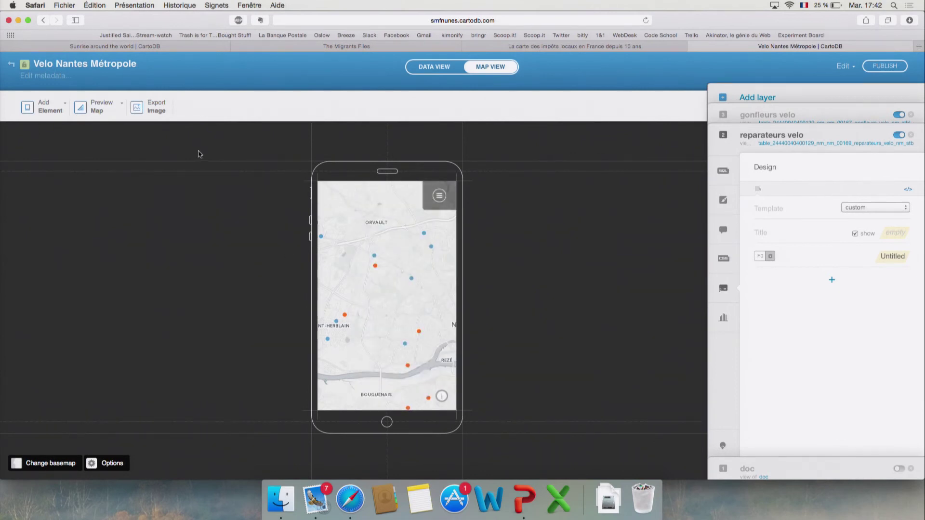
left_click(119, 113)
left_click(110, 146)
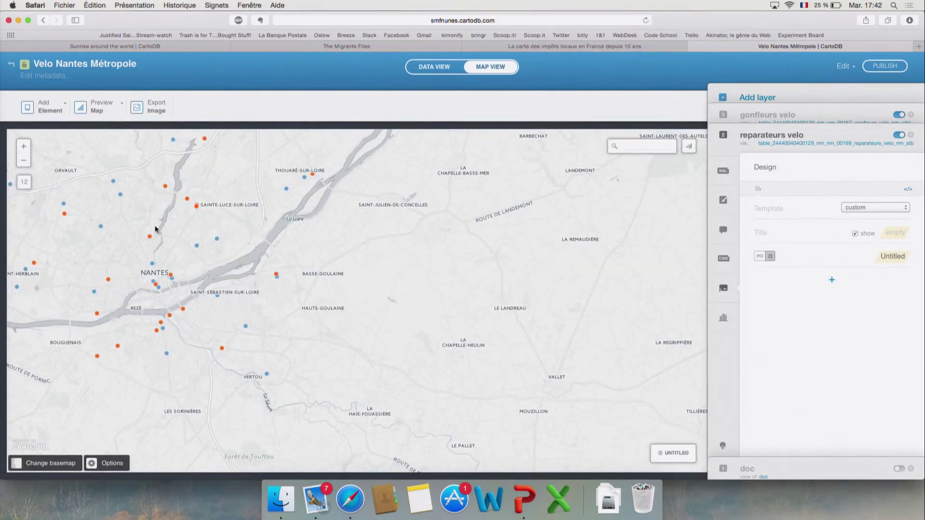
left_click_drag(154, 225, 378, 246)
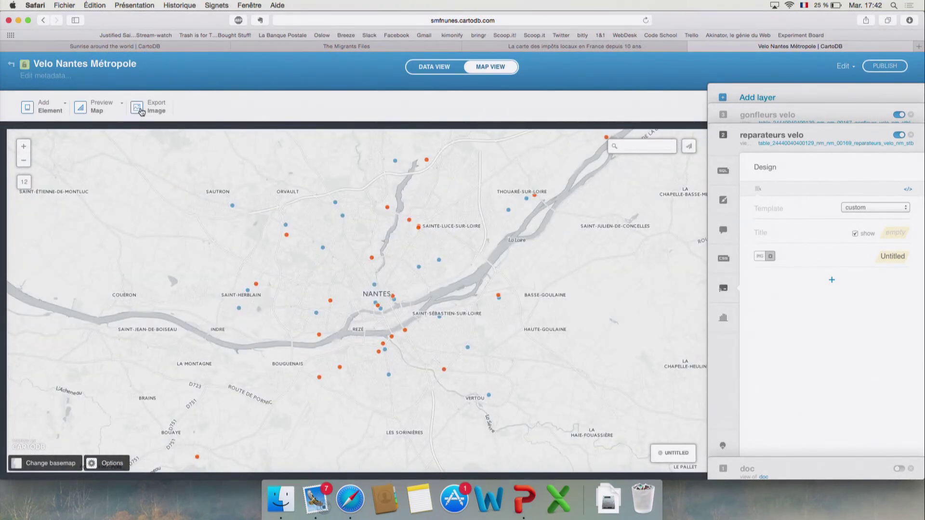
left_click_drag(277, 207, 244, 211)
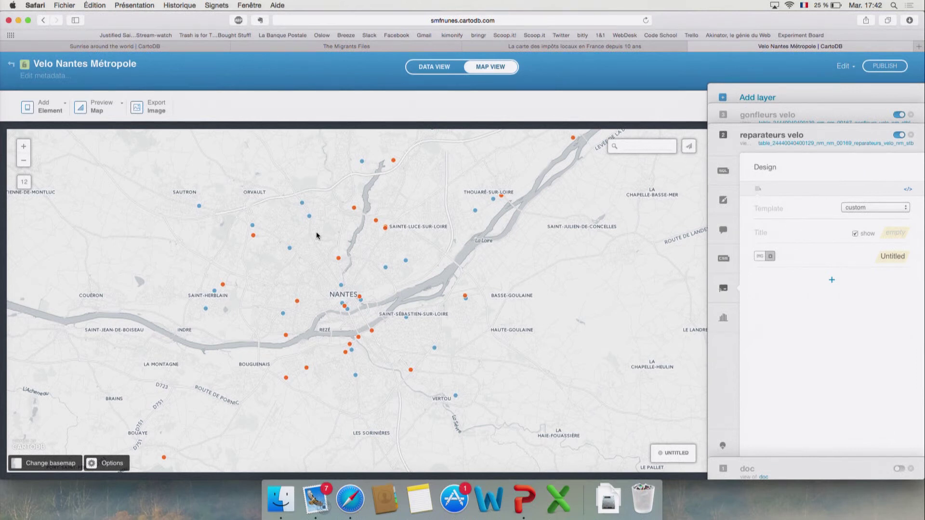
Look at the map's publishing options and at the basemap choices, including the sources for a custom basemap.
left_click(885, 67)
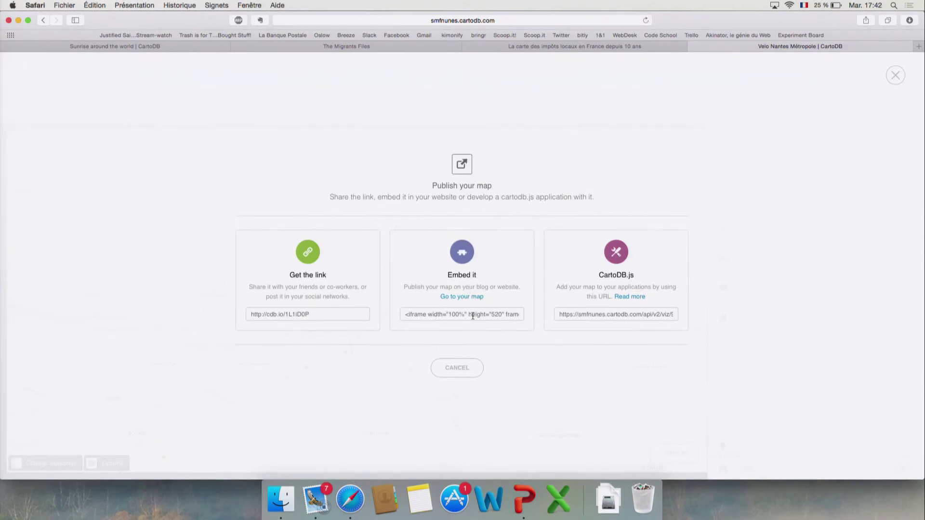
left_click(898, 77)
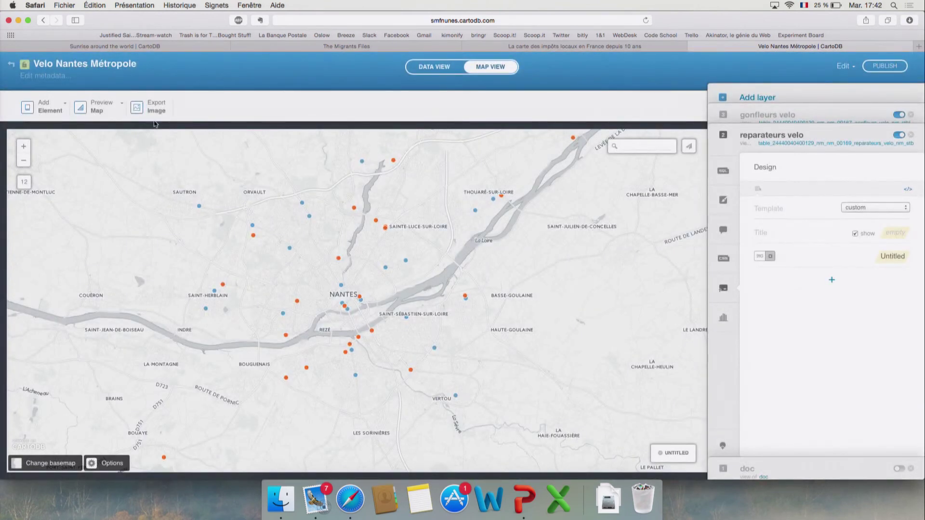
left_click(47, 465)
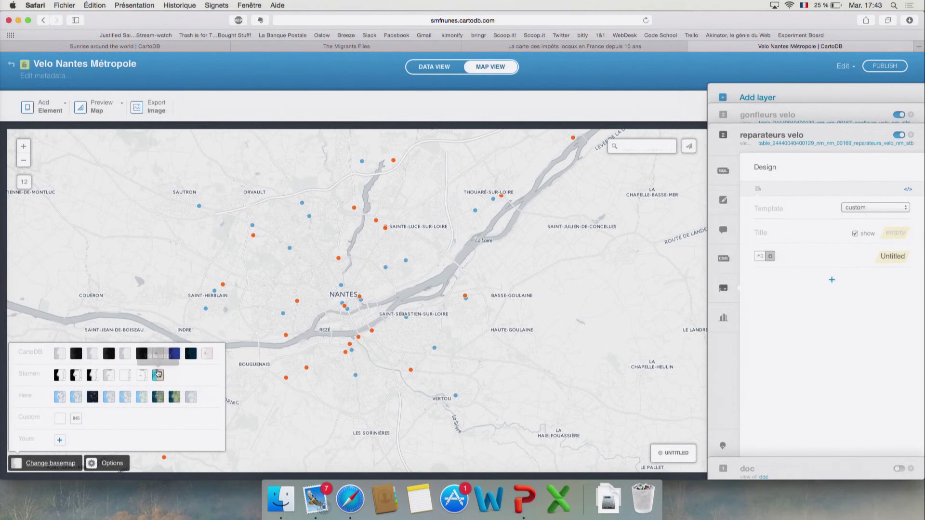
scroll(92, 406, "down", 1)
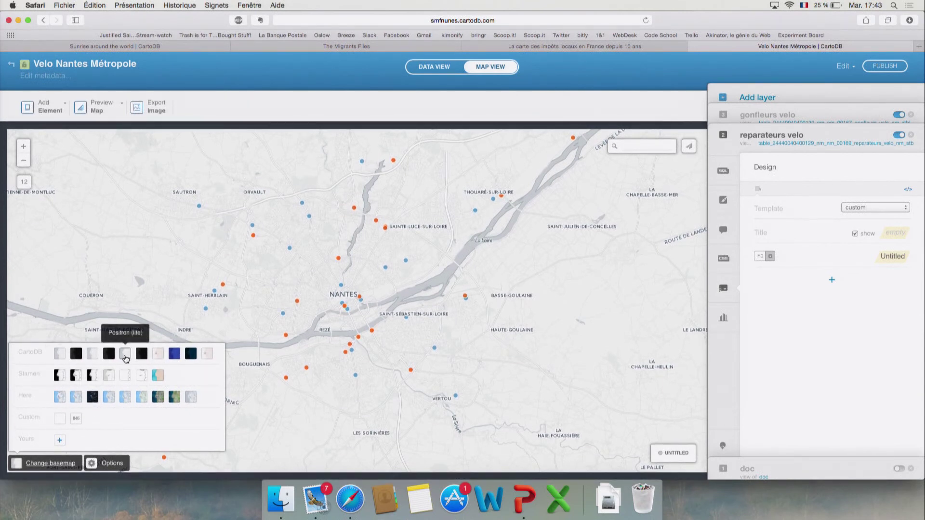
left_click(60, 440)
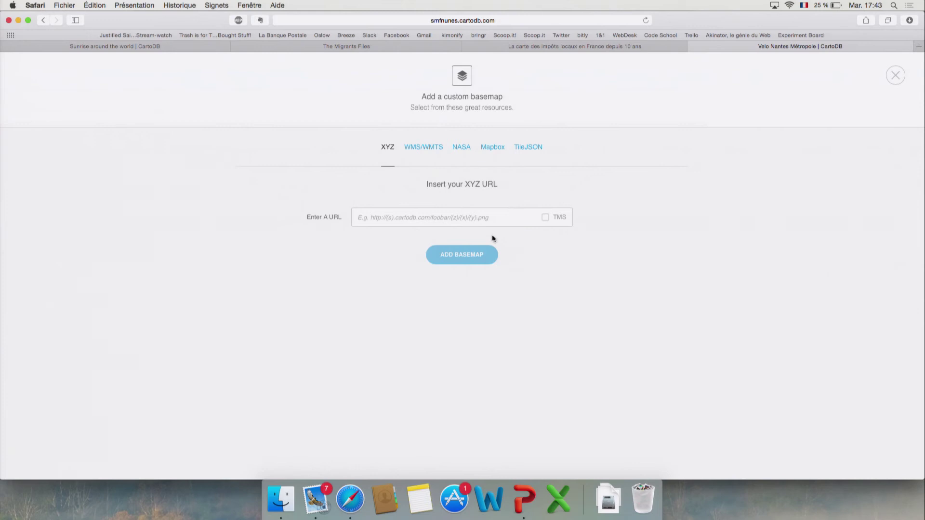
left_click(895, 75)
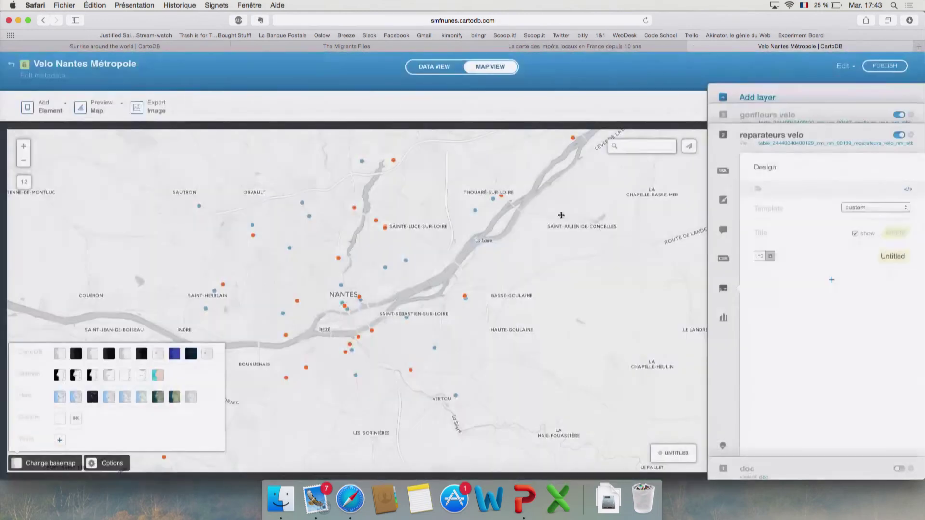
Try the Positron (lite) basemap, a Here street basemap and the Nokia Hybrid Day satellite basemap on the map.
left_click(118, 354)
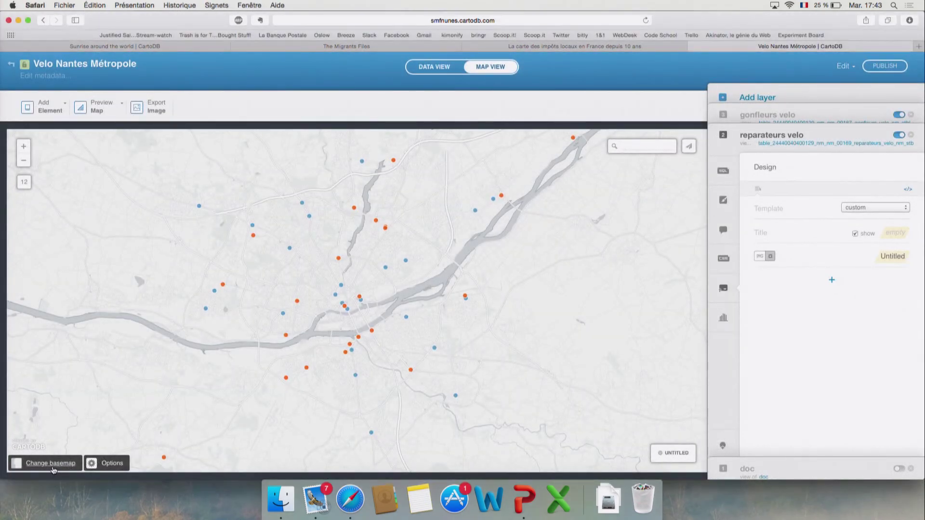
left_click(51, 465)
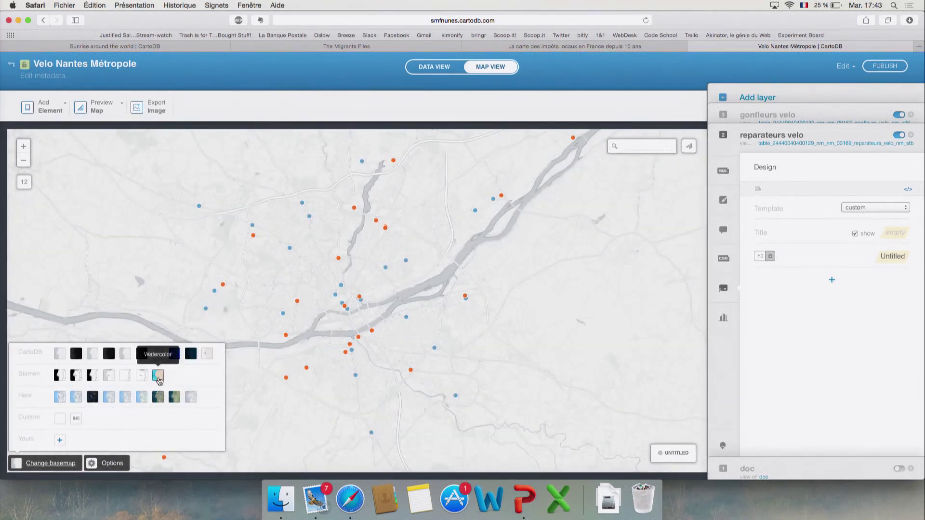
left_click(77, 398)
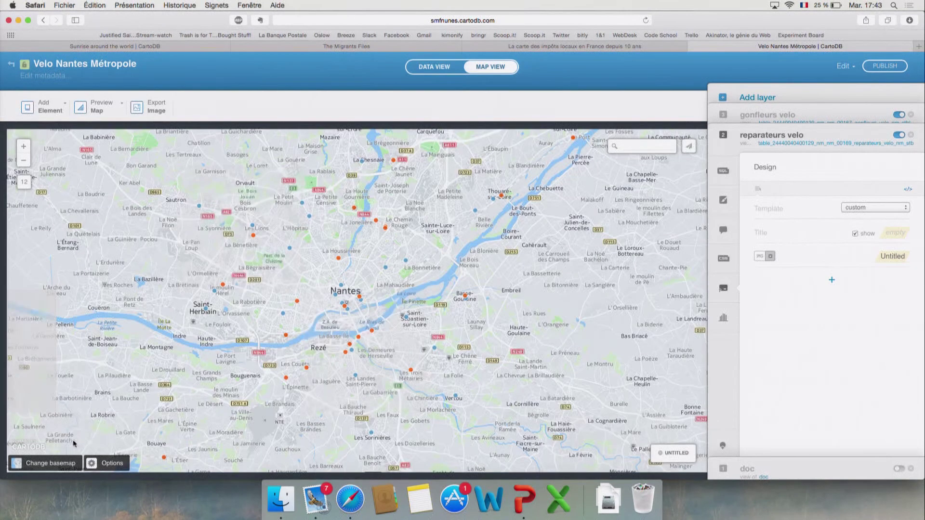
left_click(67, 463)
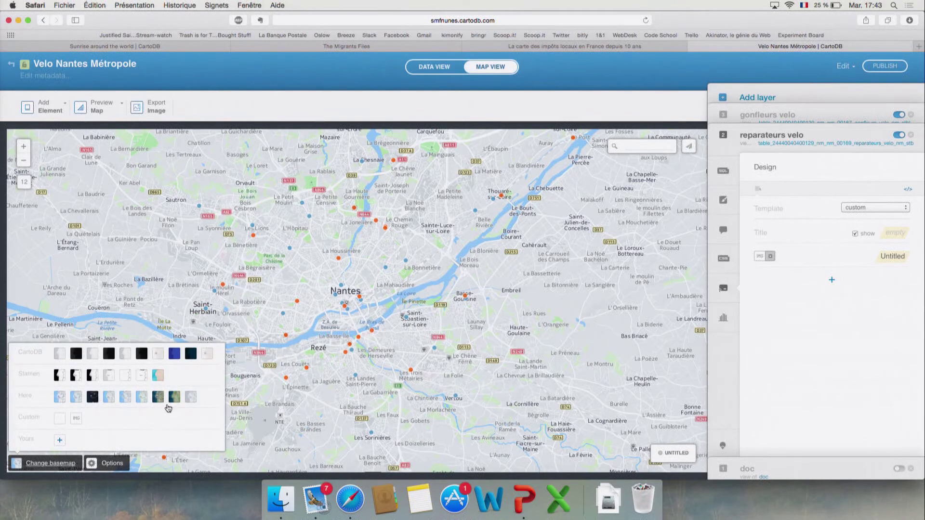
left_click(157, 397)
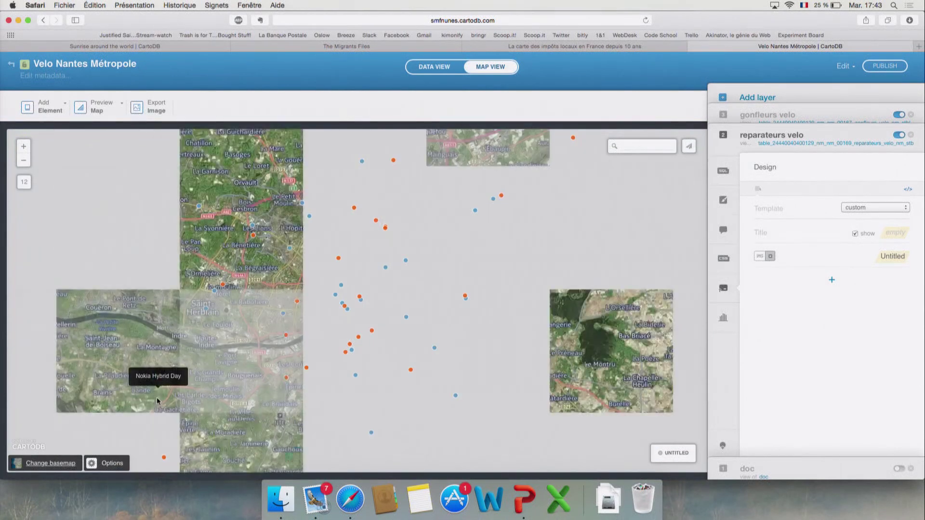
Try the Stamen Toner Background basemap and set the map's basemap back to CartoDB Positron.
left_click(53, 464)
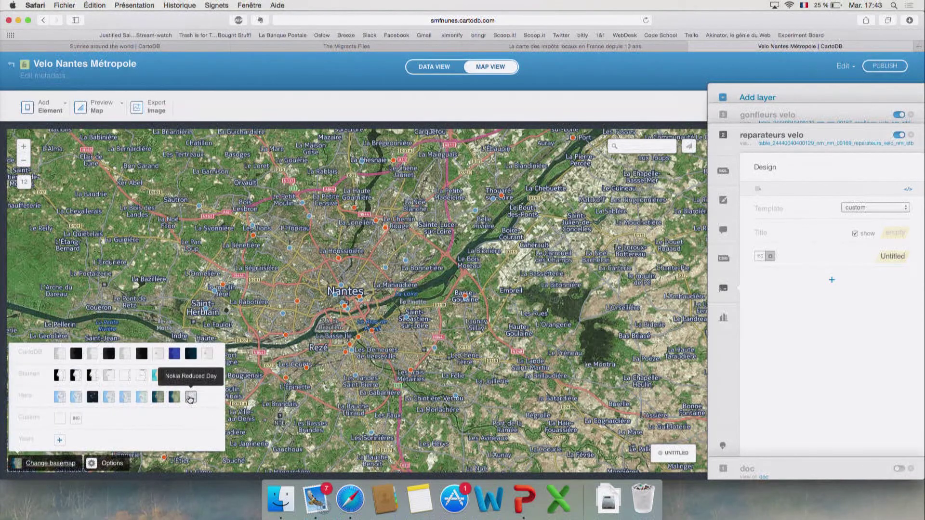
left_click(92, 376)
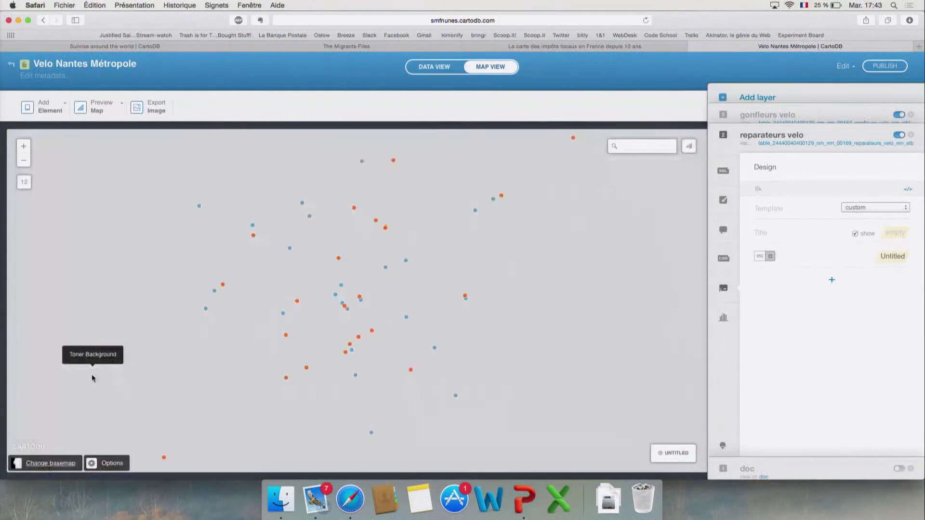
left_click(48, 463)
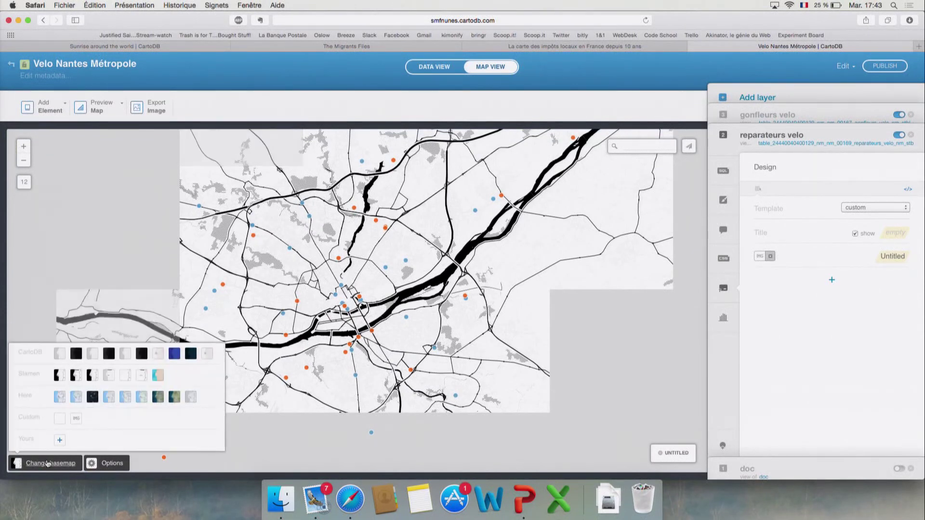
left_click(60, 356)
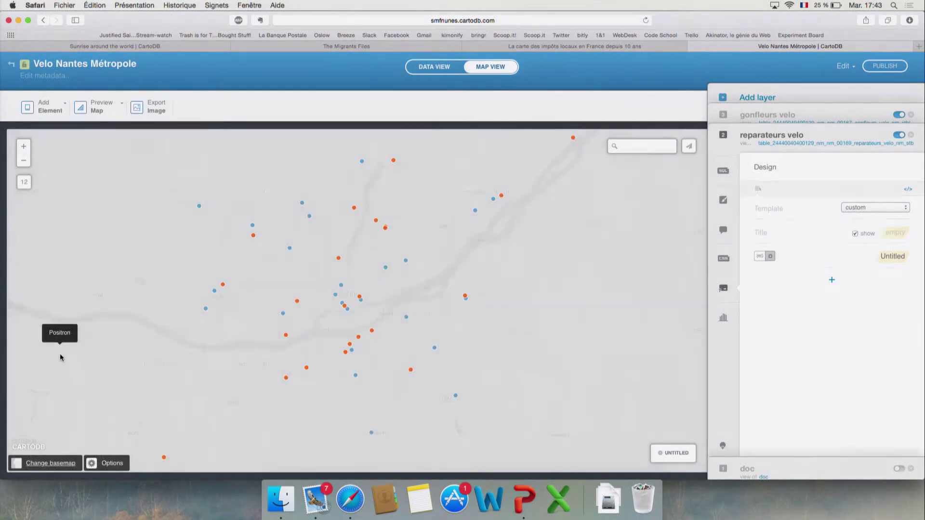
Look at the list of map display options and at the search box and share control on the map.
left_click(115, 464)
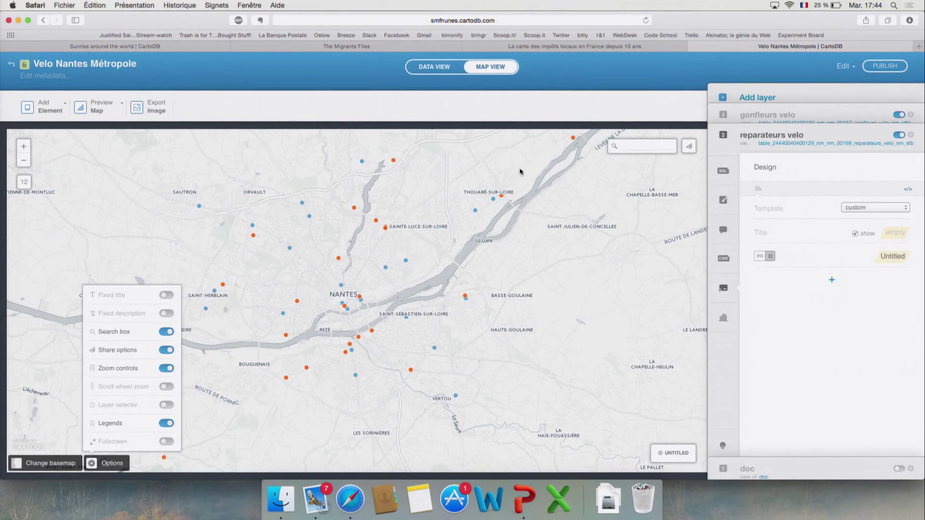
left_click(388, 319)
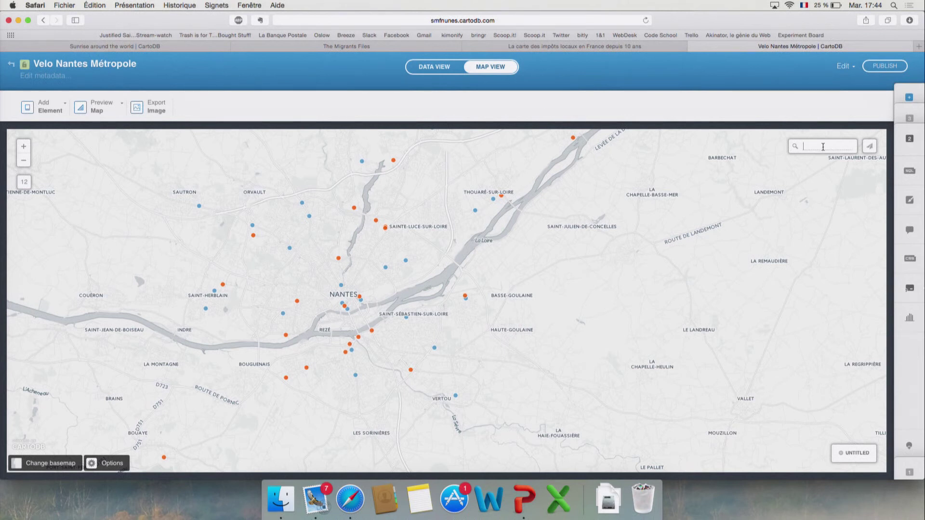
left_click(871, 148)
left_click(869, 150)
Turn on the fixed title and fixed description in the map's display options.
left_click(104, 463)
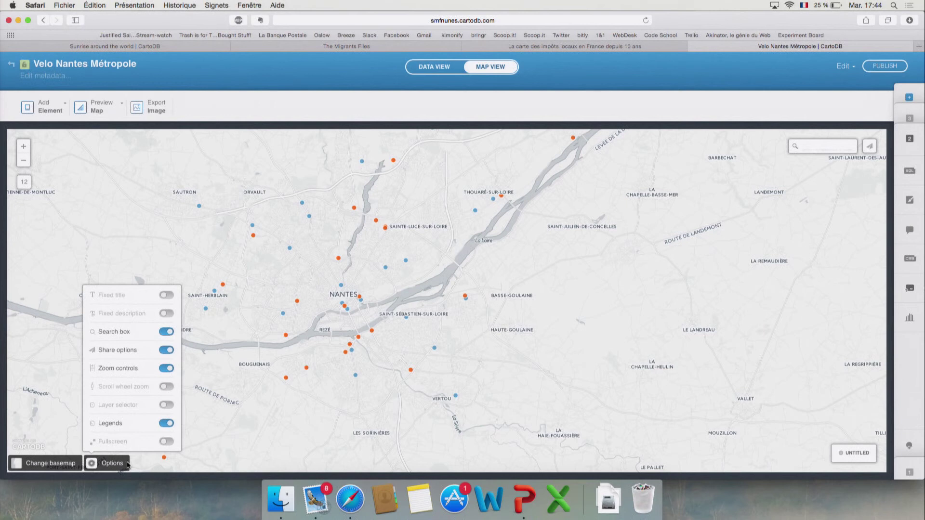
left_click(166, 296)
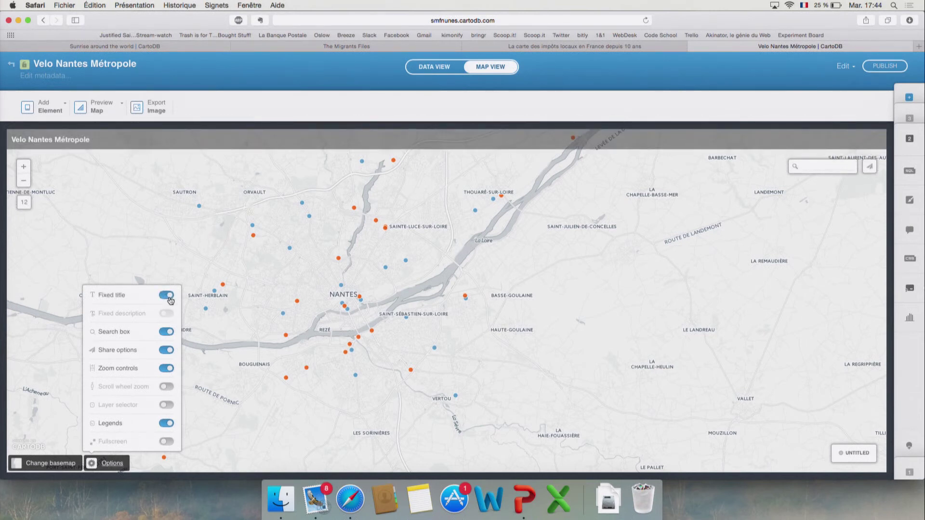
left_click(167, 314)
Switch the map's search box, share options and zoom controls off and on again.
left_click(163, 333)
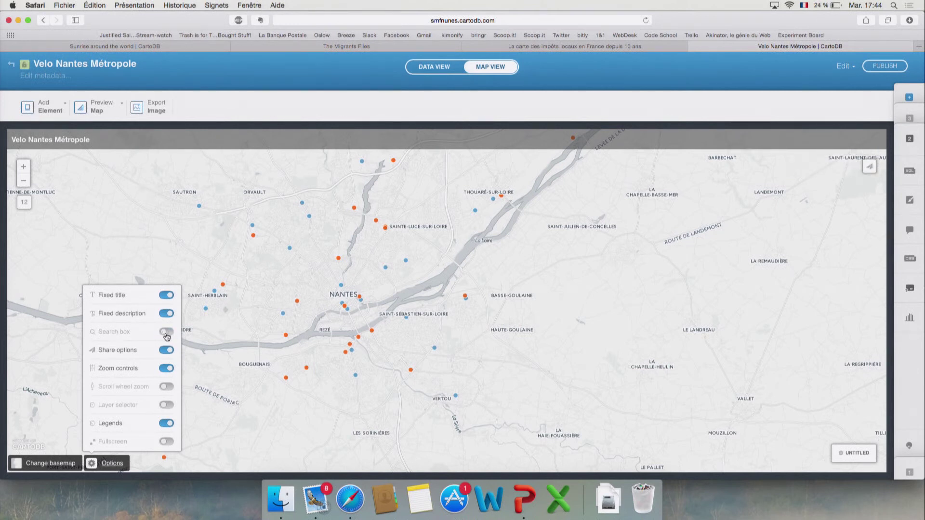
left_click(164, 333)
left_click(166, 332)
left_click(166, 333)
left_click(167, 351)
left_click(171, 351)
left_click(164, 369)
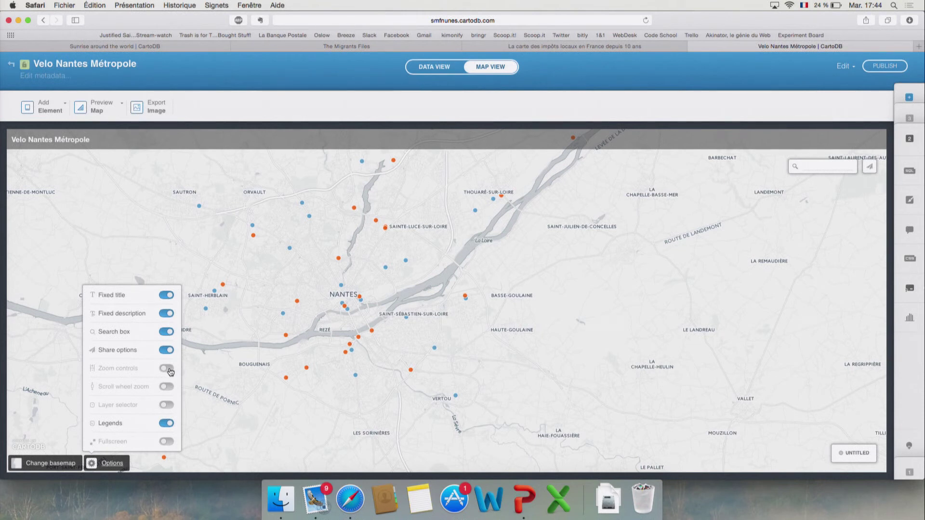
left_click(167, 369)
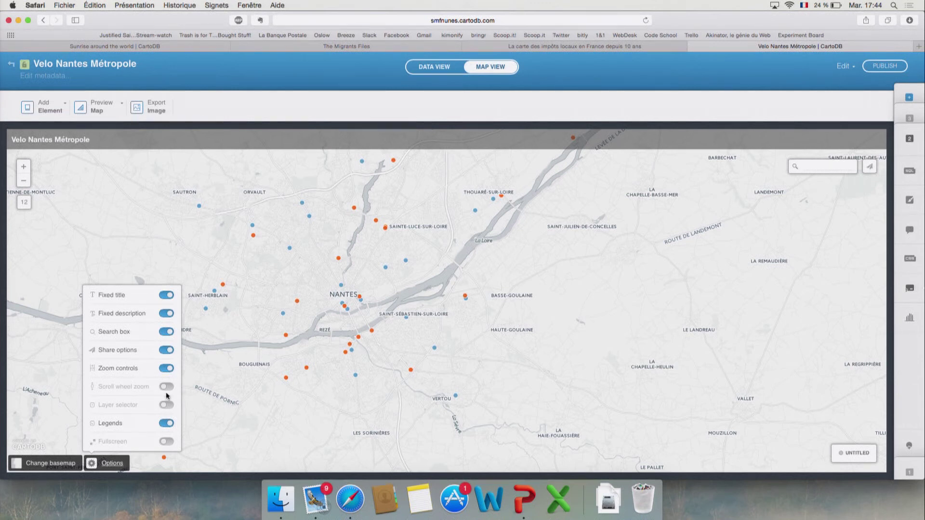
Turn on the layer selector in the map's display options and open its list of visible layers.
left_click(126, 407)
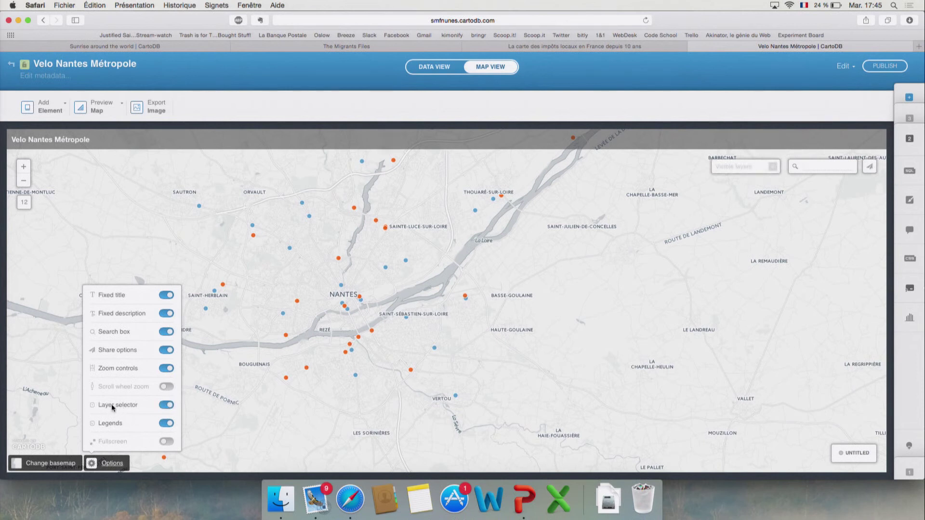
left_click(772, 175)
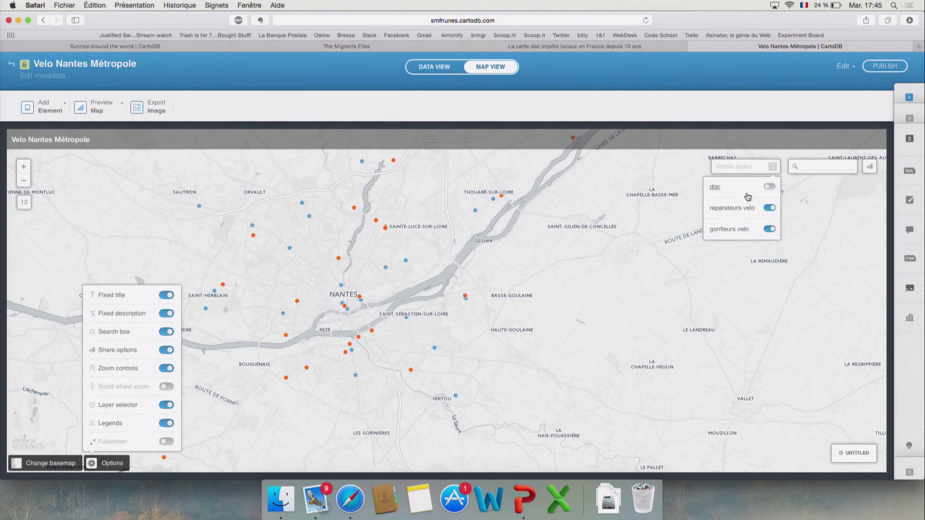
Try showing the doc layer and hiding the reparateurs velo layer, restore both layers' visibility and close the layer list.
left_click(770, 188)
left_click(762, 190)
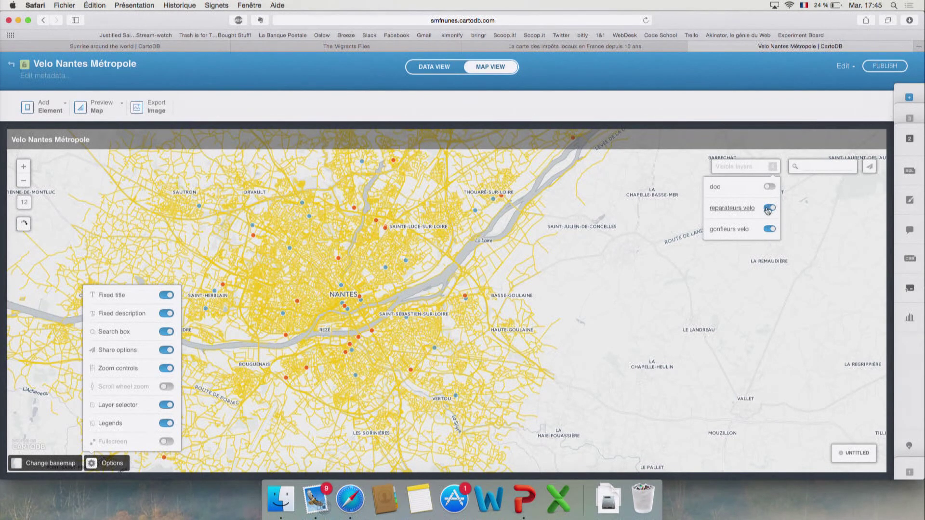
left_click(769, 209)
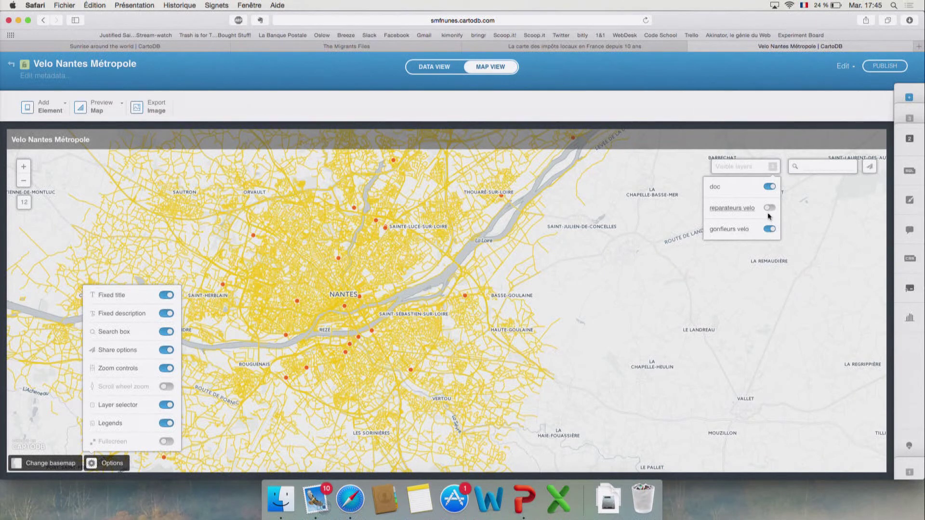
left_click(769, 187)
left_click(770, 208)
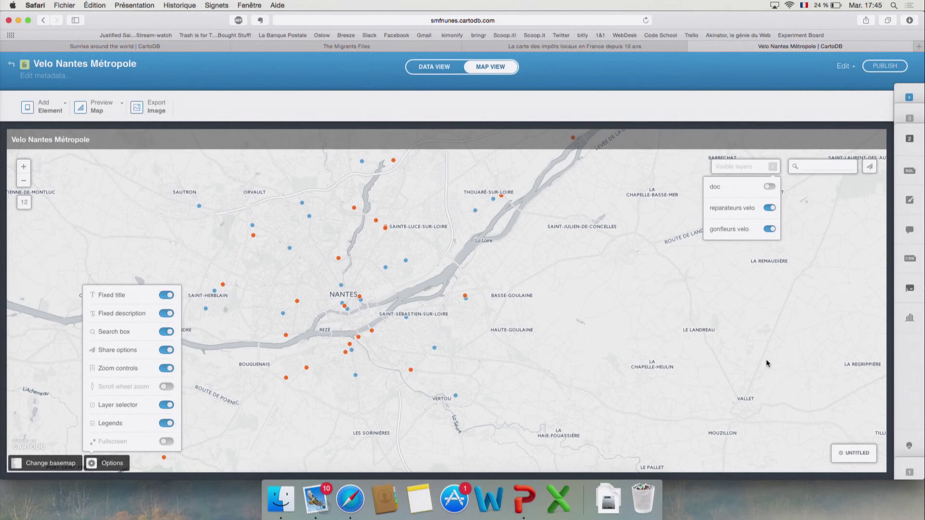
left_click(773, 168)
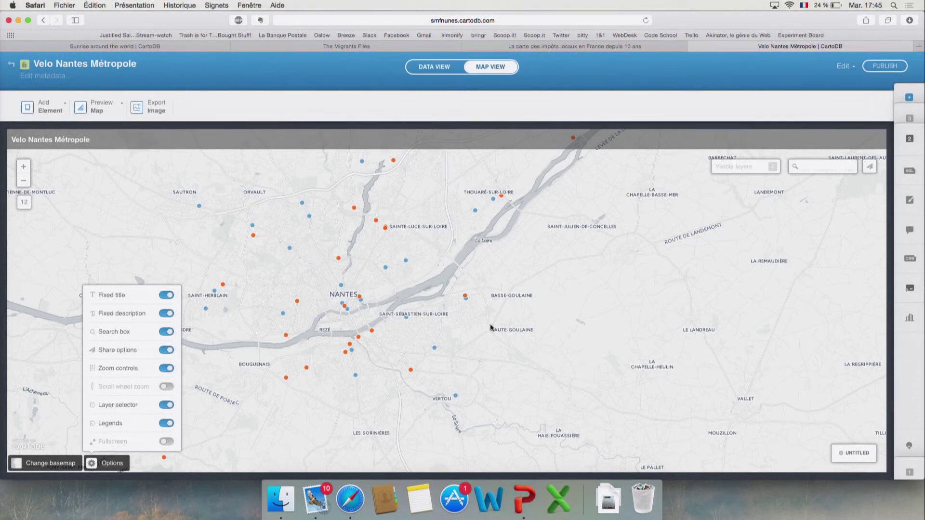
View the filter options of the reparateurs velo layer, and hide and show the gonfleurs velo layer twice.
left_click(911, 319)
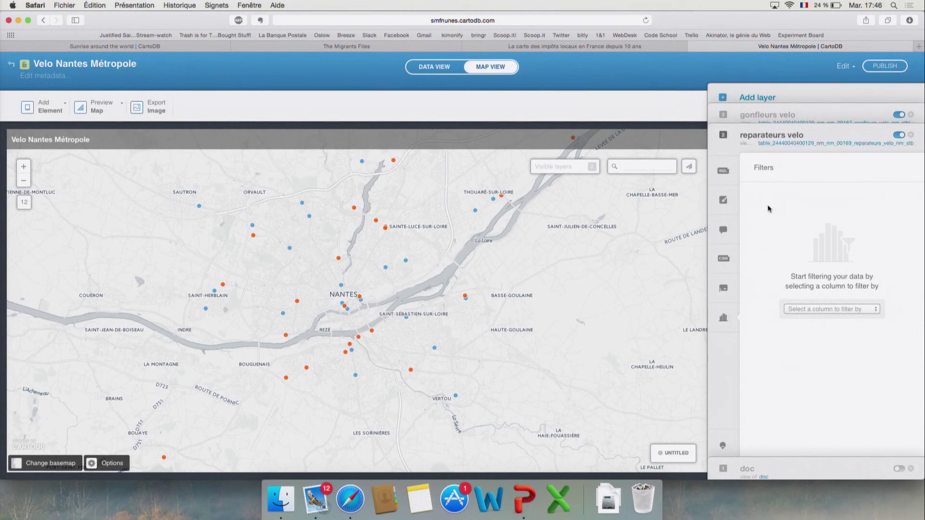
left_click(896, 122)
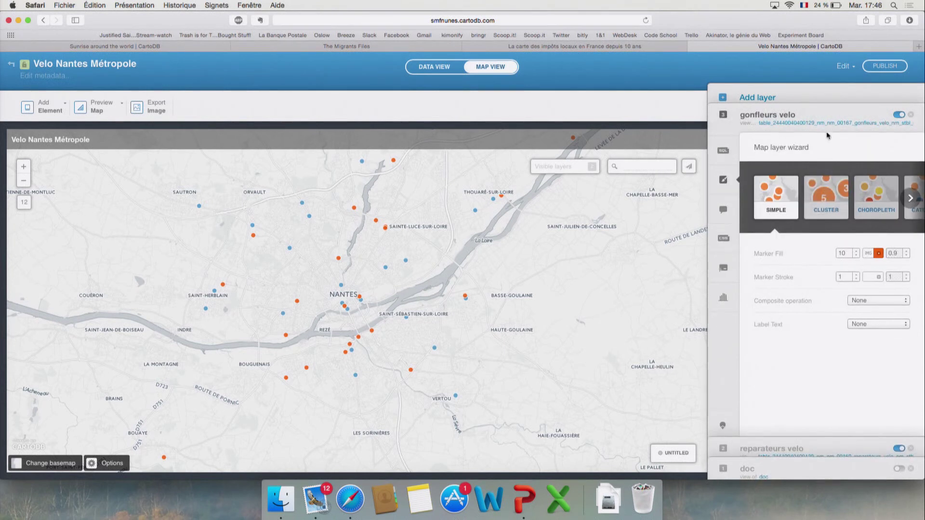
left_click(901, 116)
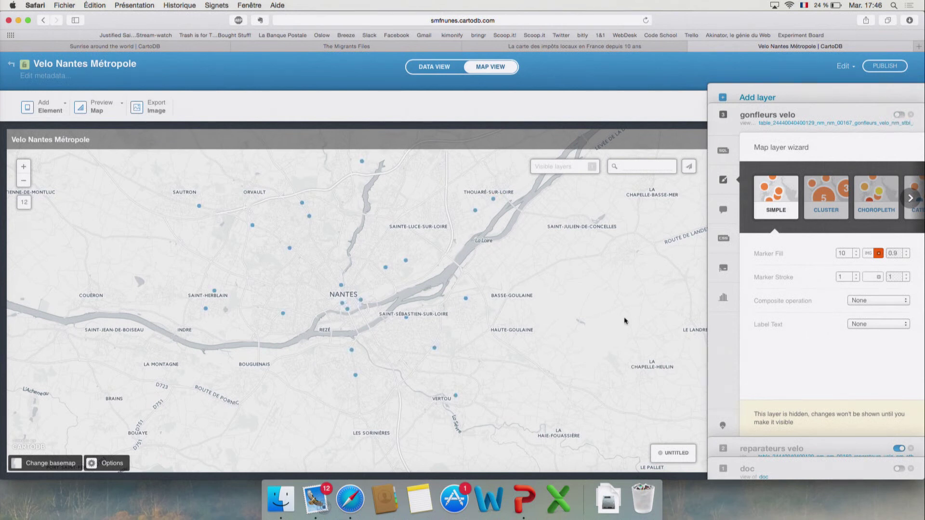
left_click(899, 114)
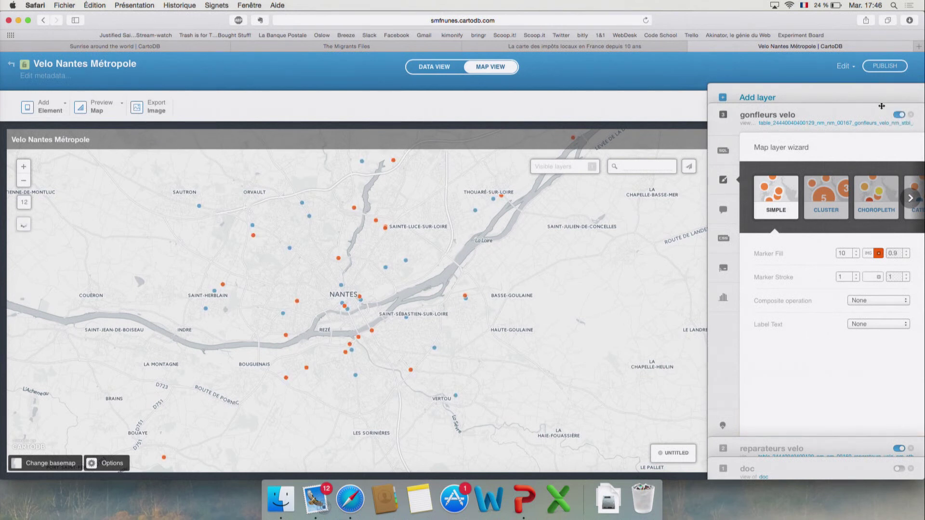
left_click_drag(826, 19, 790, 16)
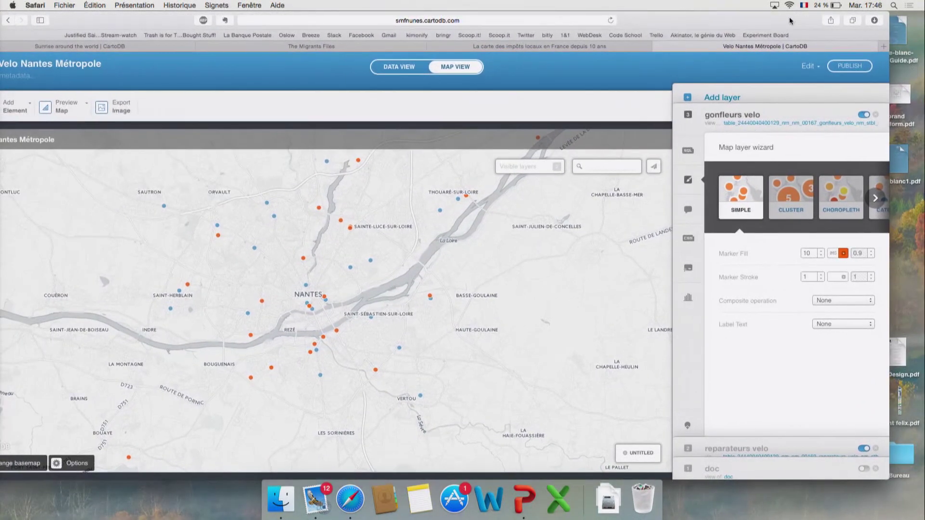
left_click(864, 116)
left_click(864, 116)
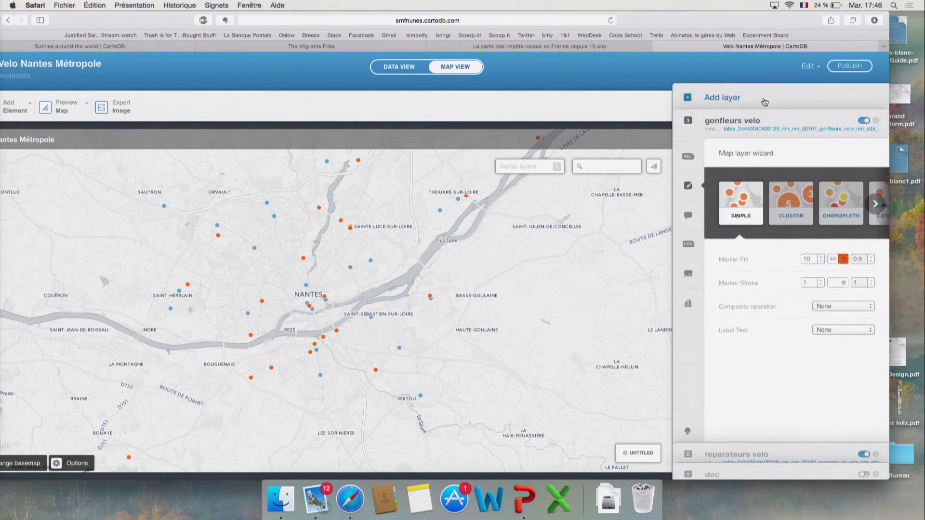
Open the map's list of visible layers, look it over and close it again.
left_click(539, 169)
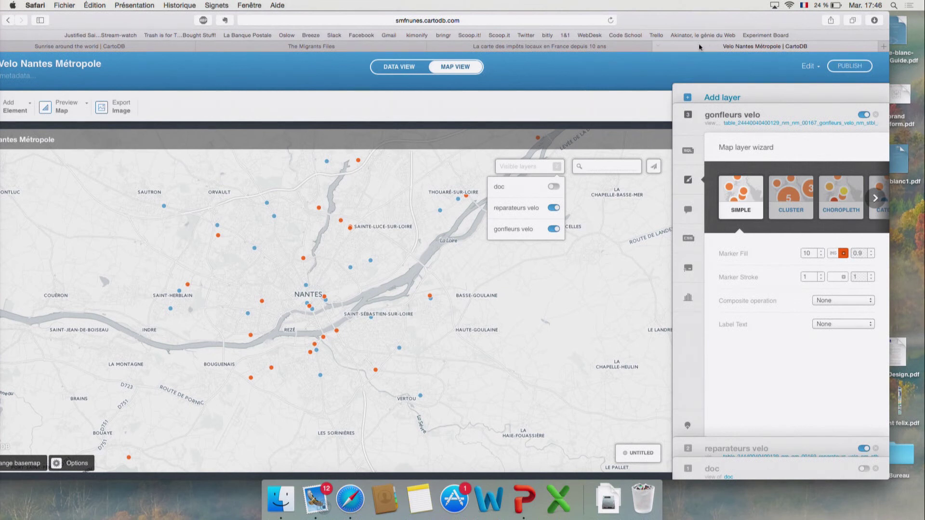
left_click_drag(693, 23, 702, 25)
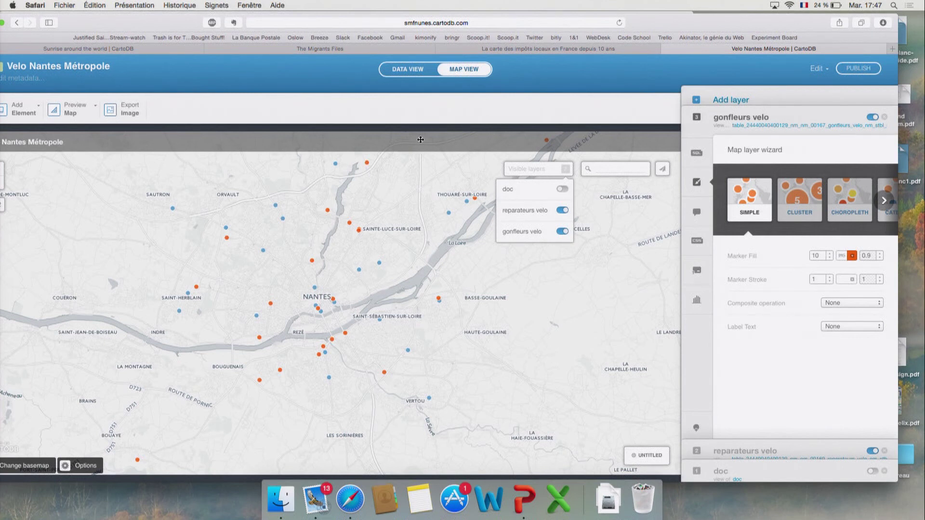
left_click(364, 298)
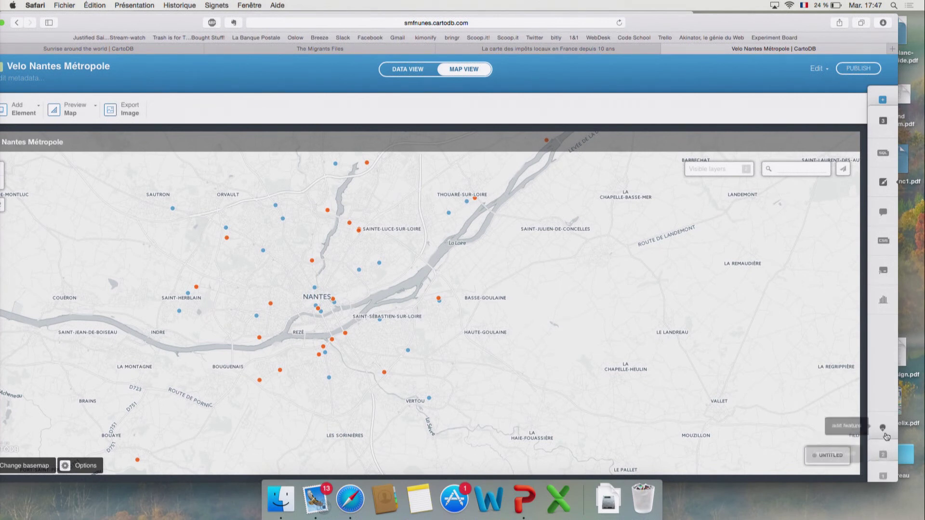
Display the gonfleurs velo layer in Data View, switch to Map View for comparison and return to the data table.
left_click(884, 121)
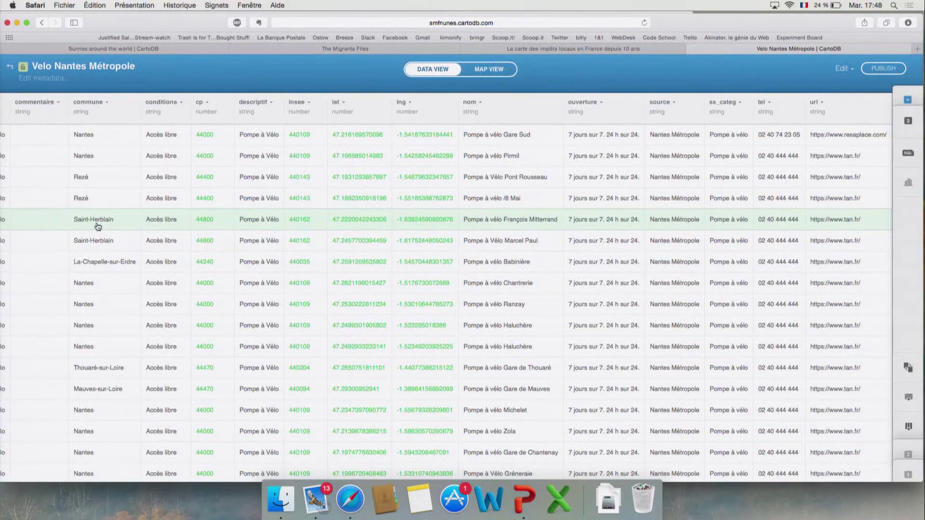
right_click(97, 225)
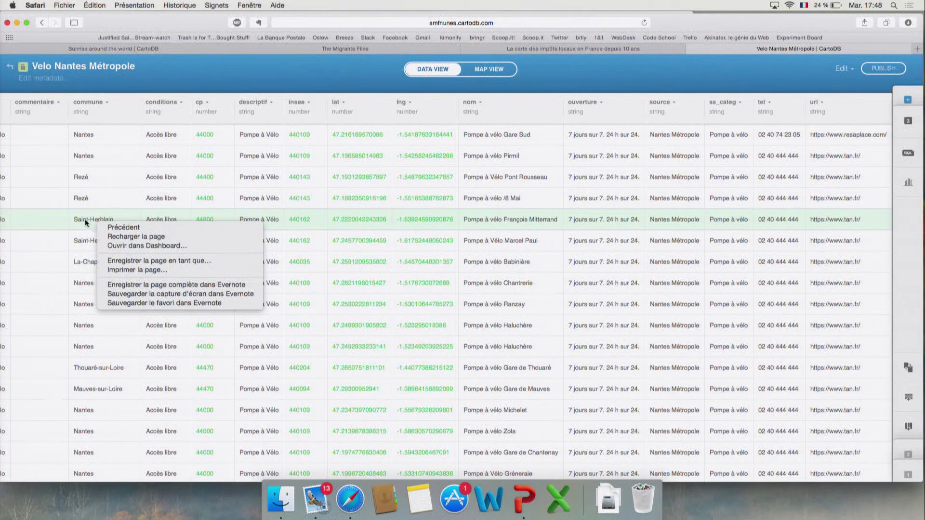
key("Escape")
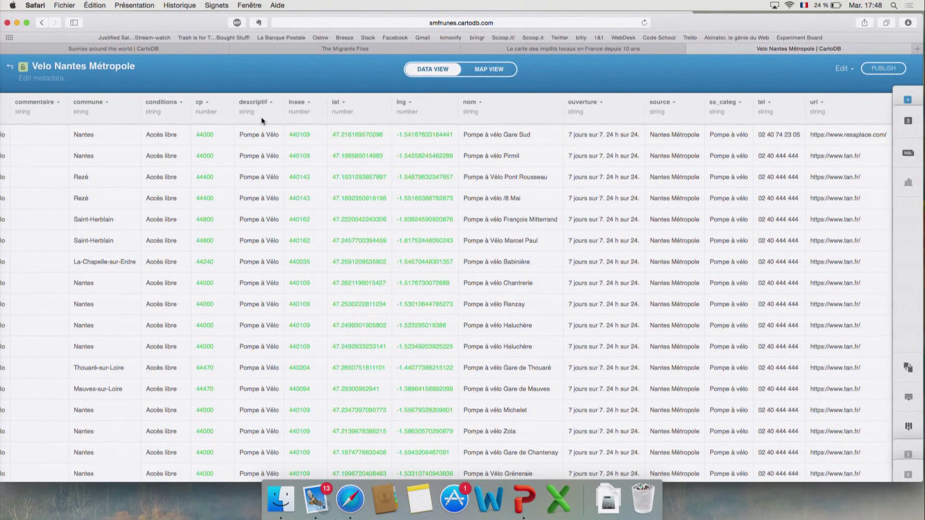
left_click(481, 68)
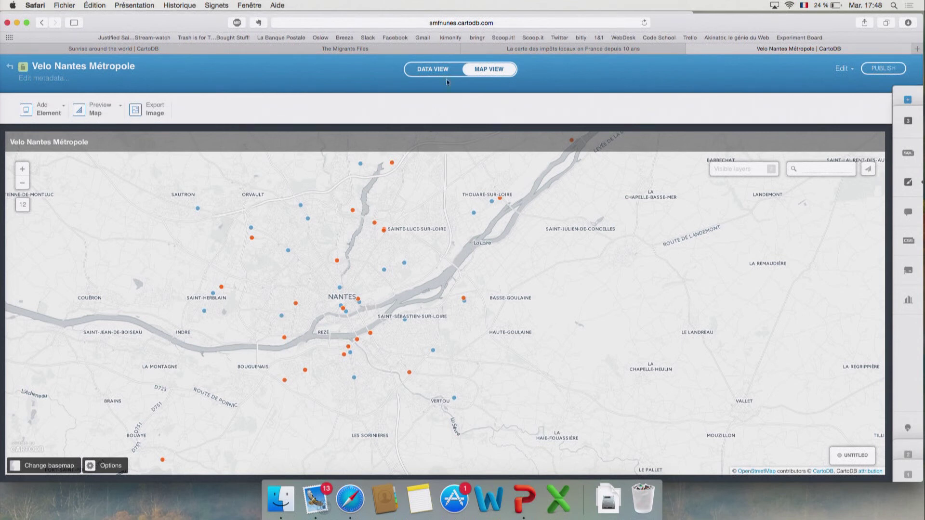
left_click(436, 70)
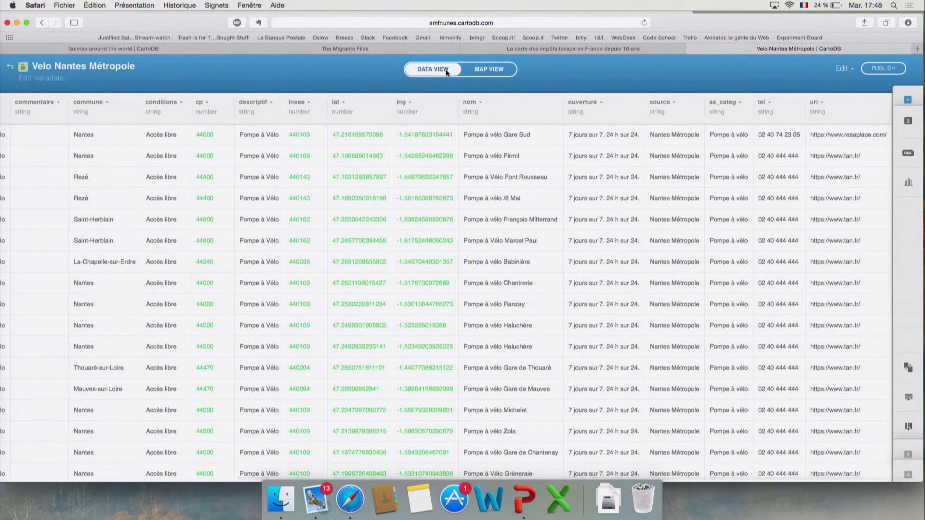
Examine the columns of the gonfleurs velo data table from cartodb_id and adresse through to url.
scroll(411, 119, "left", 10)
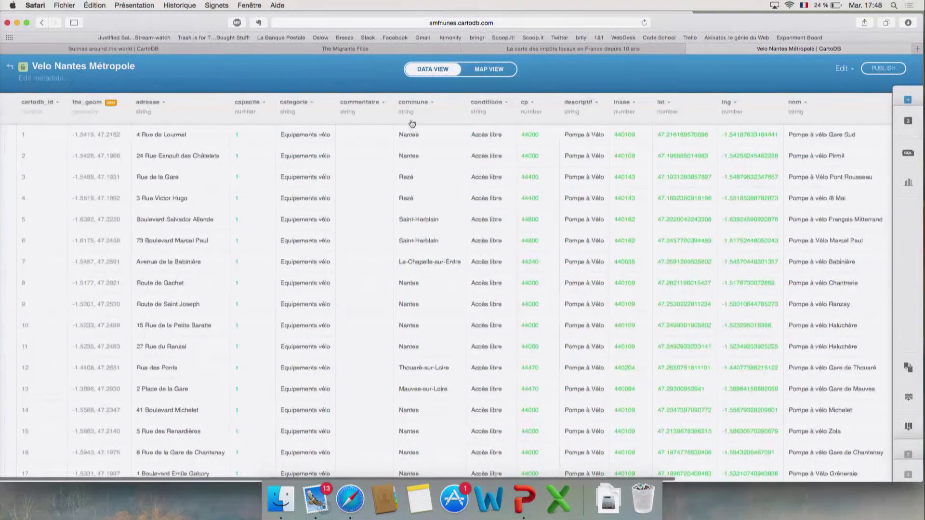
scroll(413, 123, "right", 5)
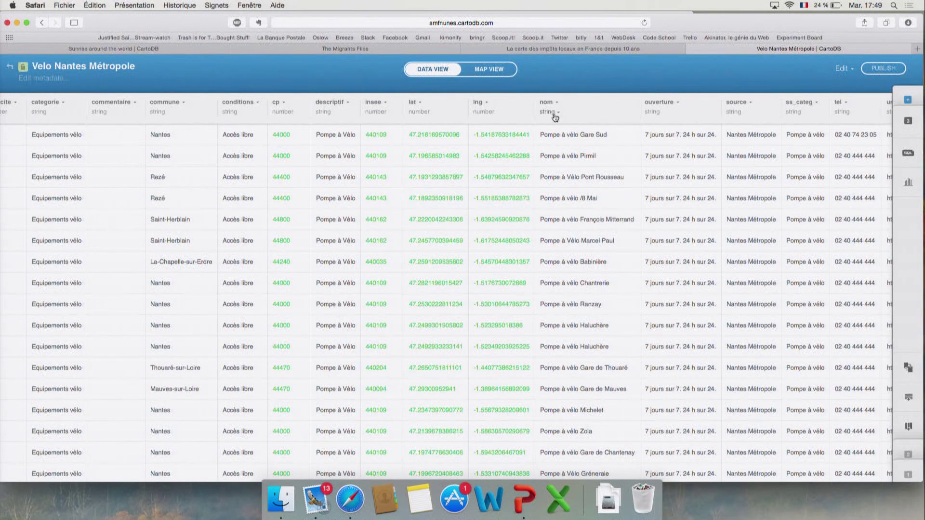
scroll(554, 118, "right", 3)
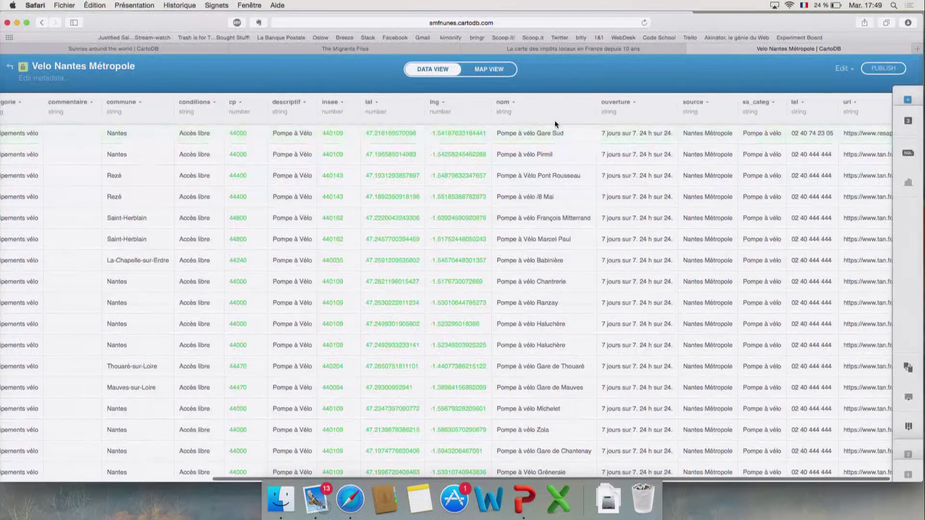
scroll(554, 124, "left", 3)
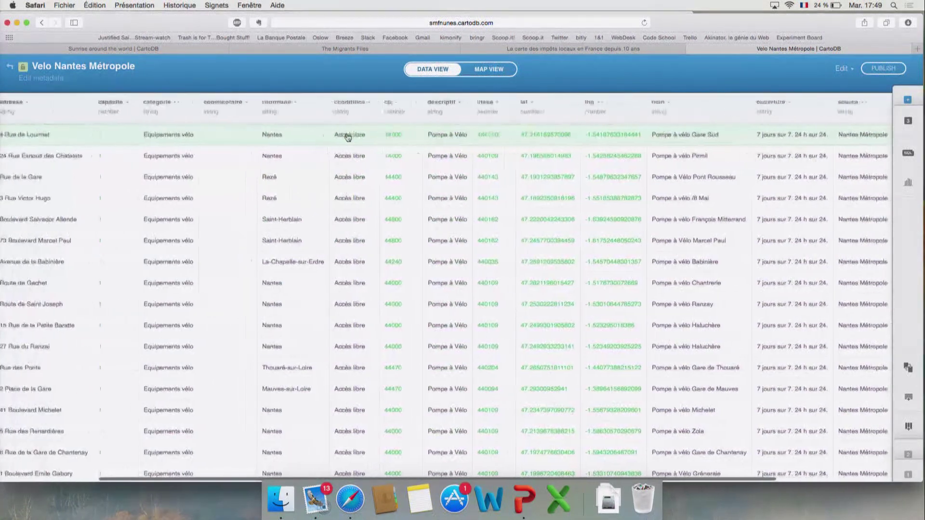
scroll(467, 124, "left", 6)
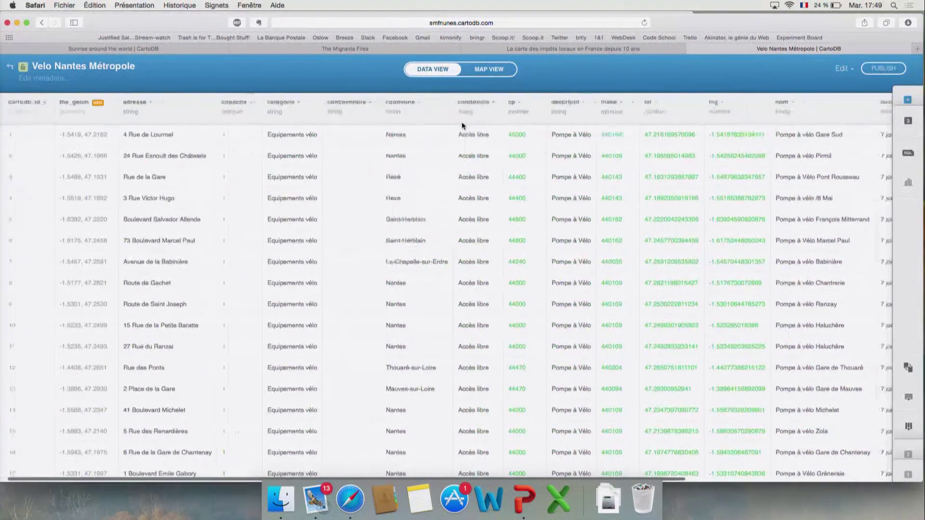
scroll(463, 124, "right", 9)
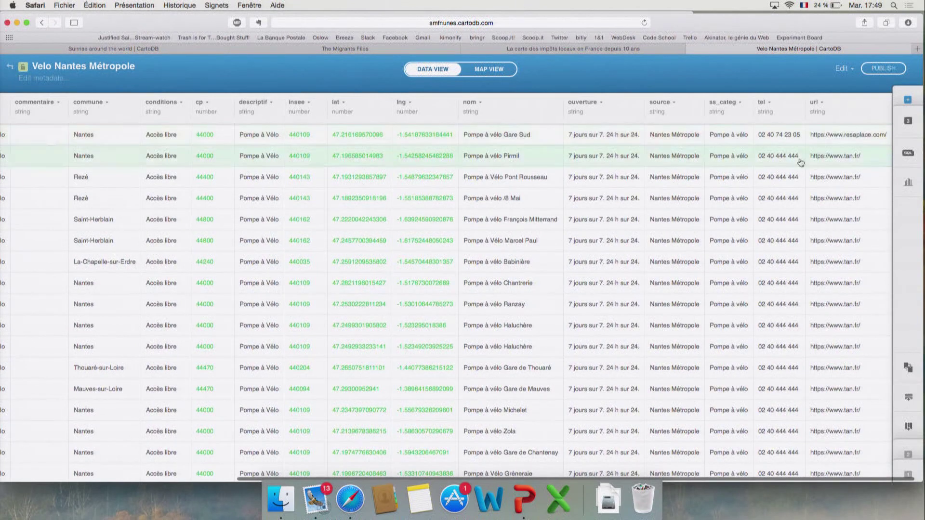
scroll(596, 194, "left", 10)
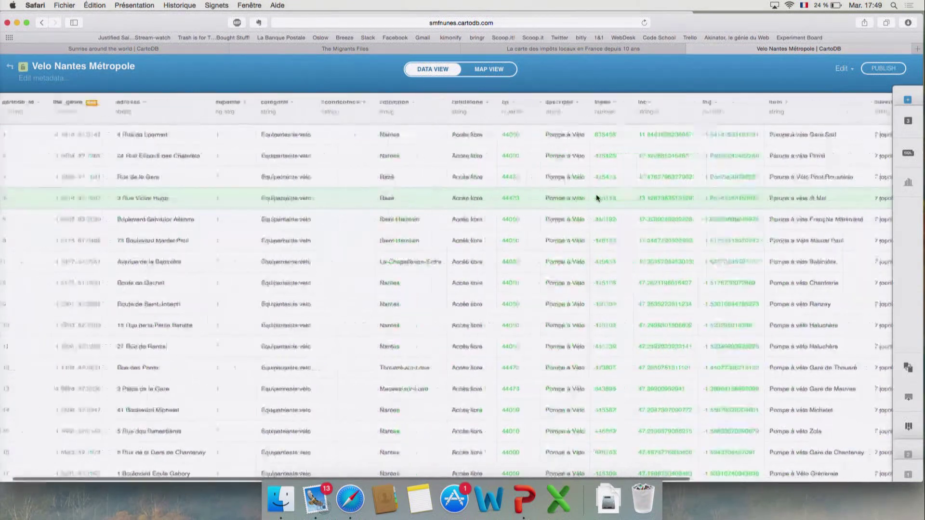
Open the Georeference options from the adresse column and enlarge the view of the available georeferencing methods.
left_click(164, 102)
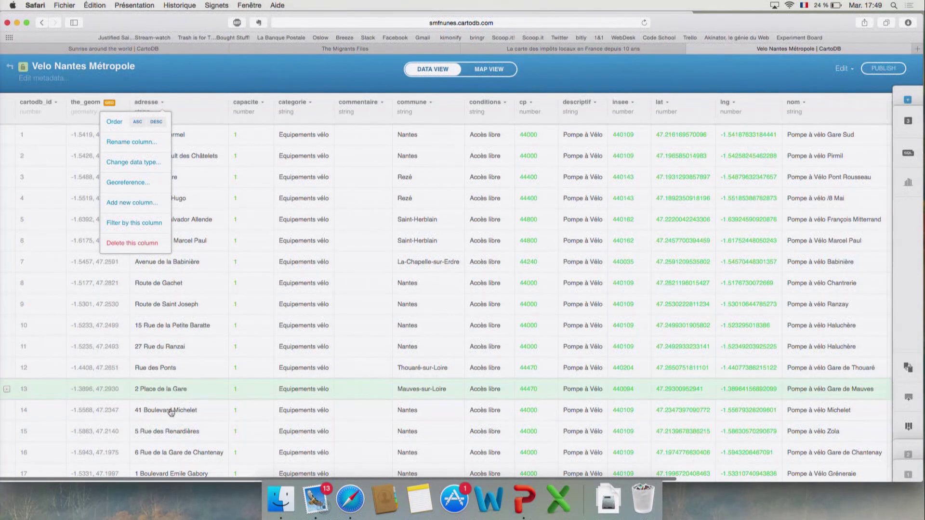
left_click(126, 183)
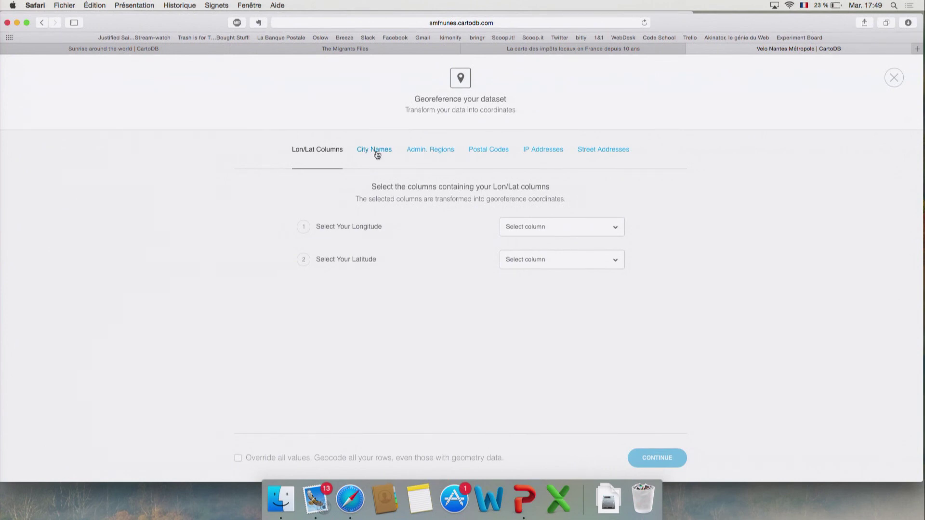
scroll(380, 164, "up", 5)
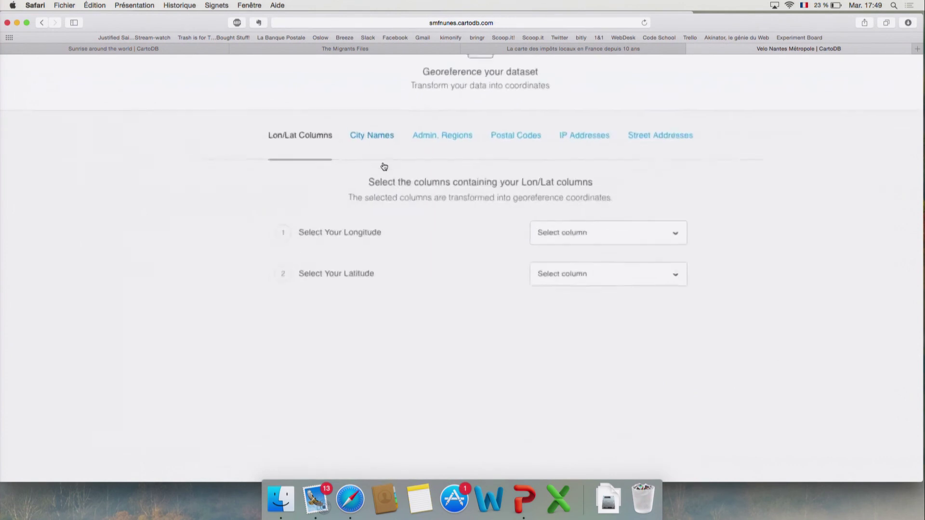
left_click_drag(405, 123, 373, 159)
left_click(259, 245)
left_click(296, 171)
scroll(295, 149, "up", 3)
scroll(297, 148, "up", 2)
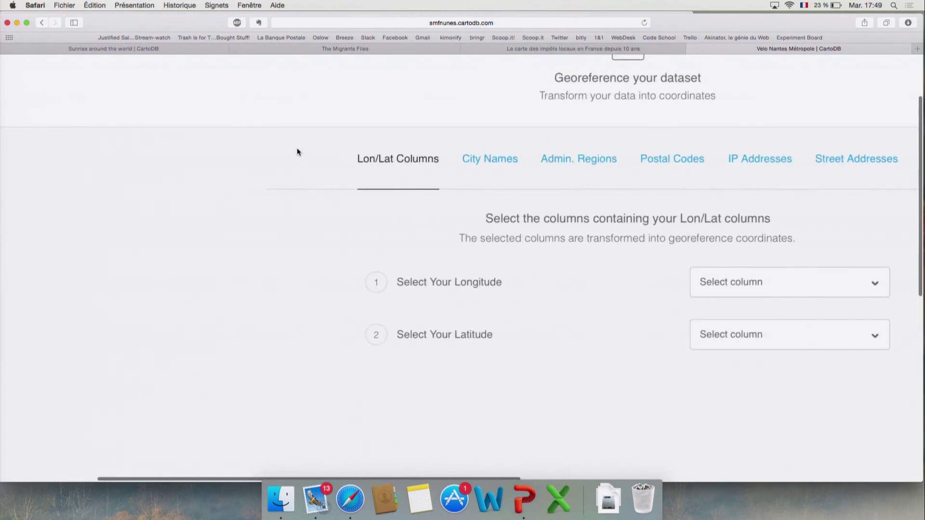
scroll(297, 152, "down", 2)
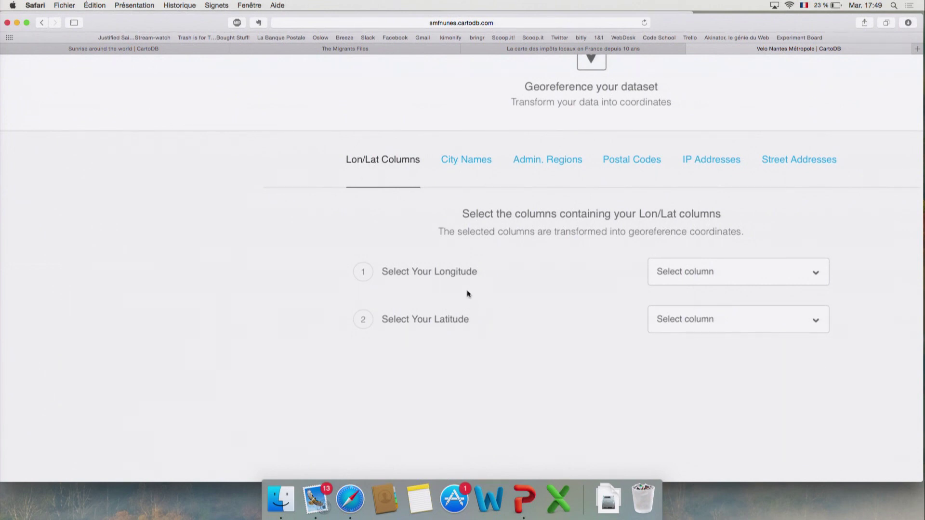
Review the column choices for georeferencing by Lon/Lat Columns and by City Names without selecting any.
left_click(704, 271)
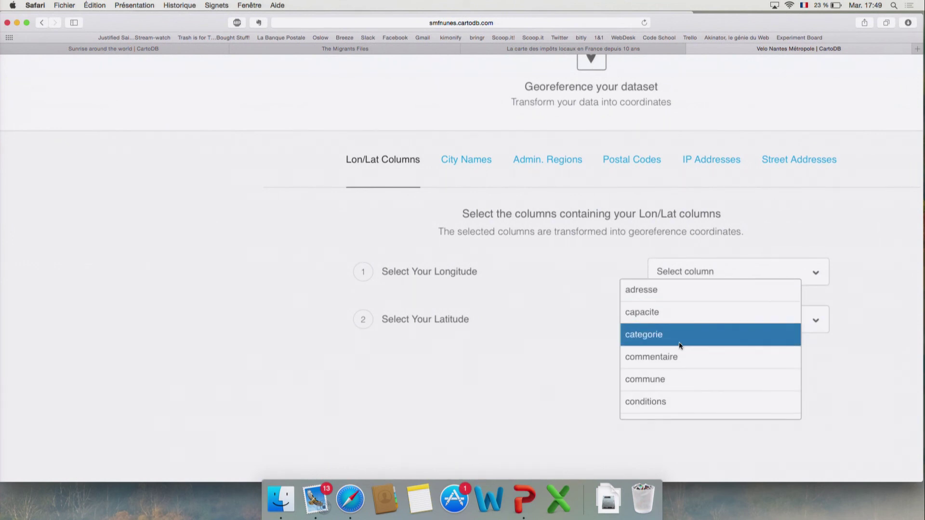
left_click(522, 339)
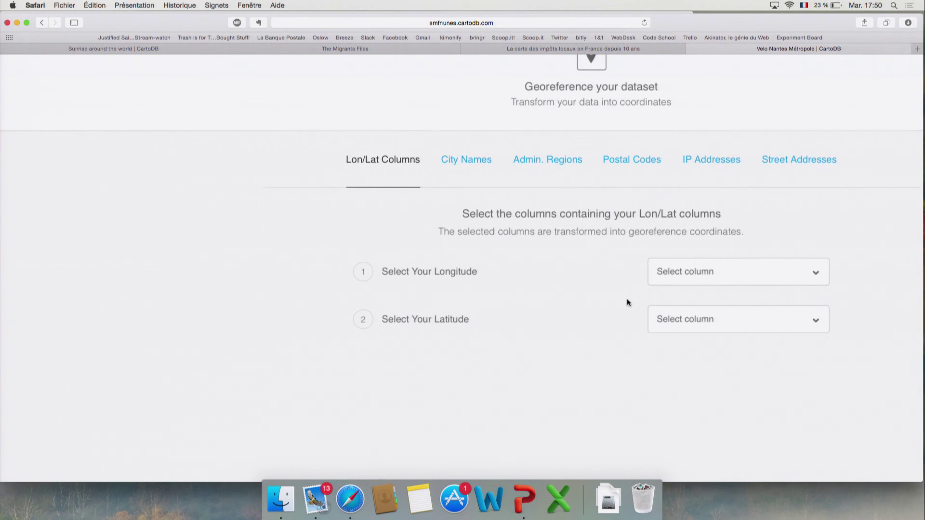
left_click(464, 163)
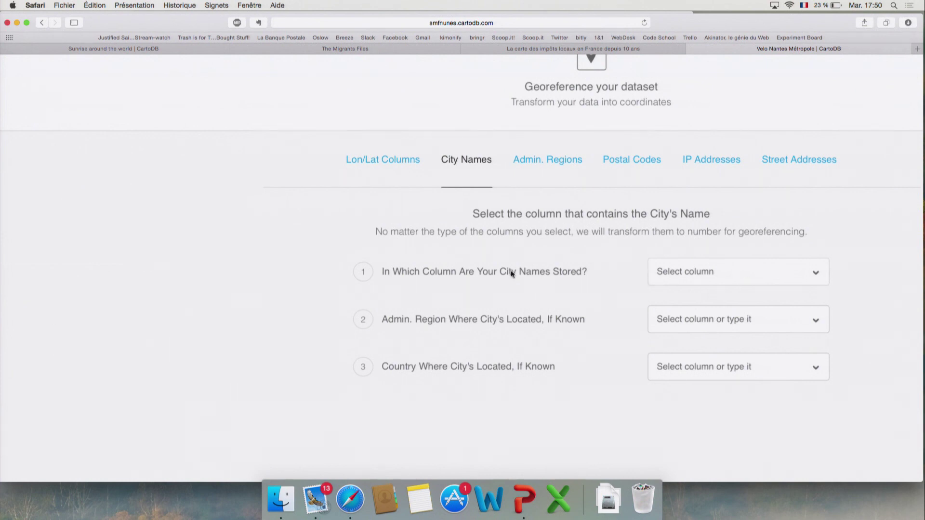
left_click(711, 277)
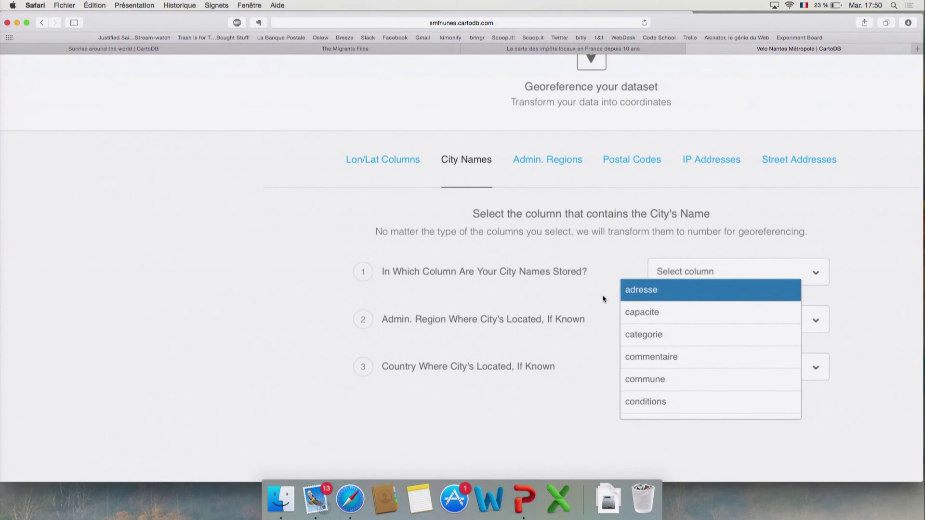
left_click(562, 298)
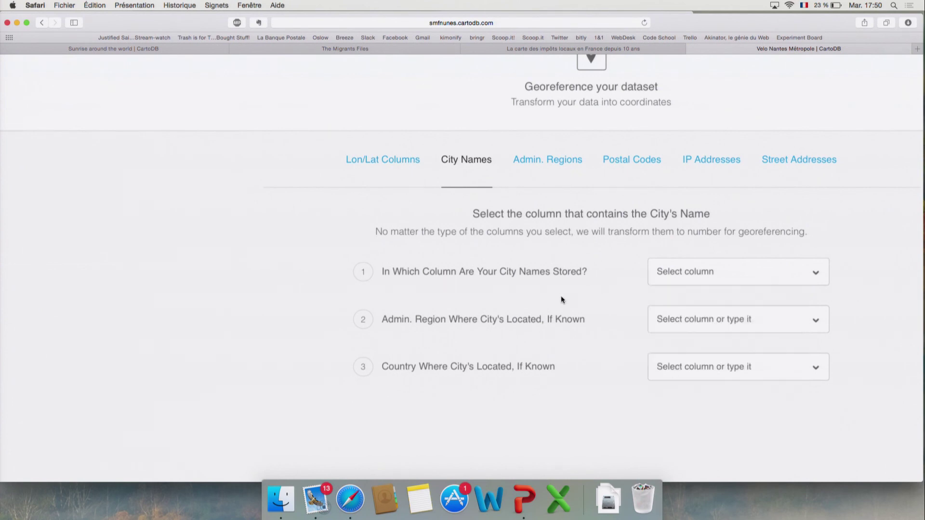
left_click(741, 320)
left_click(501, 371)
View the georeferencing settings for Admin. Regions, Postal Codes, IP Addresses and Street Addresses.
left_click(530, 167)
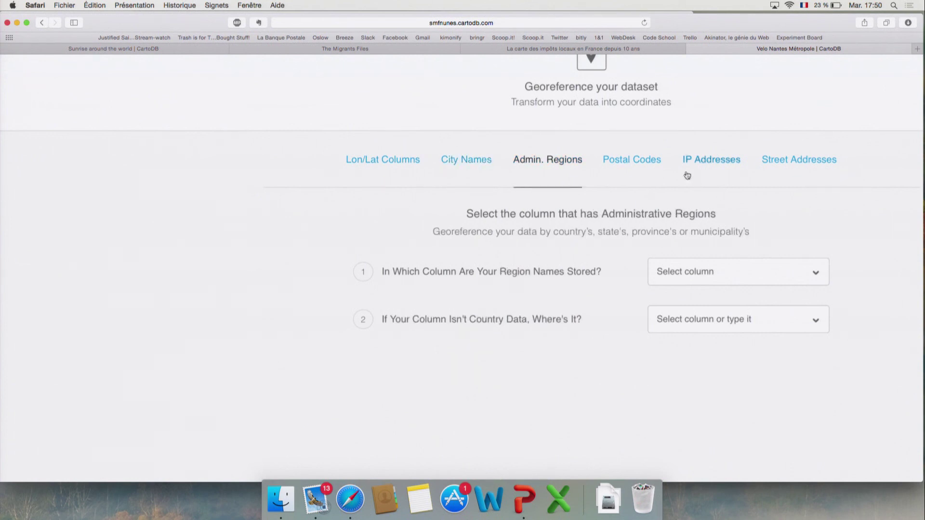
left_click(645, 165)
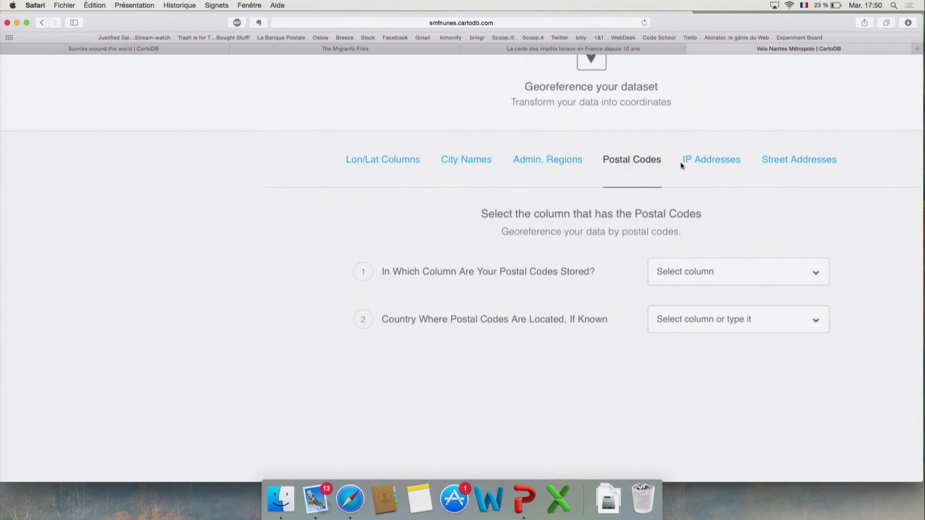
left_click(701, 165)
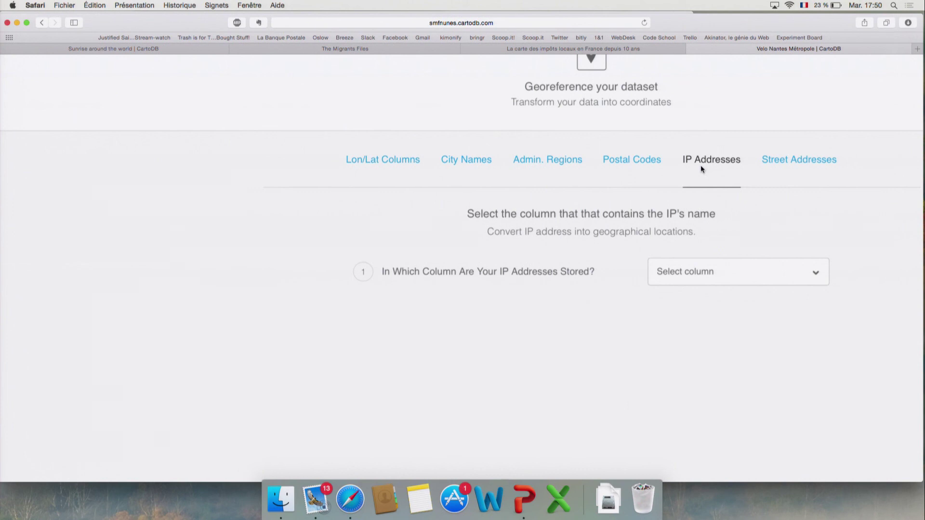
left_click(786, 166)
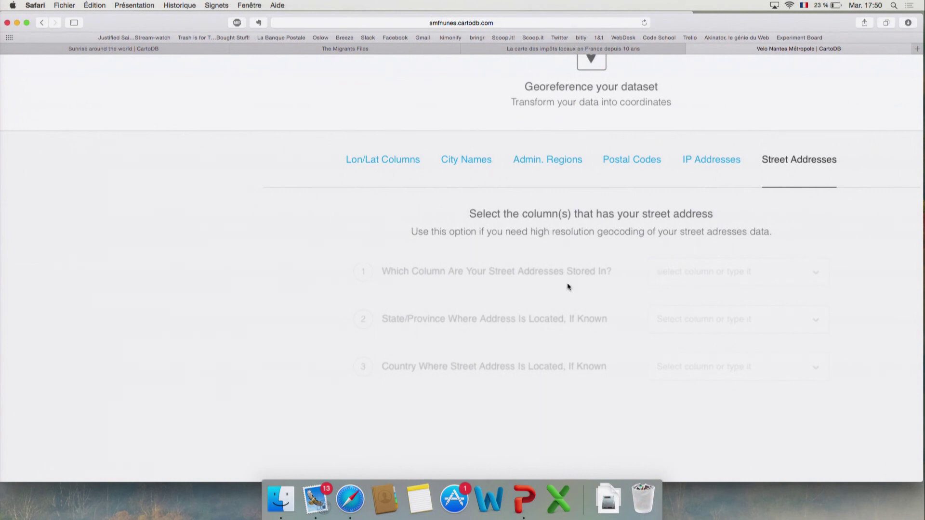
Examine the Street Addresses georeferencing form, including its column fields and the geocoding cost and monthly credit information below them.
scroll(577, 216, "down", 1)
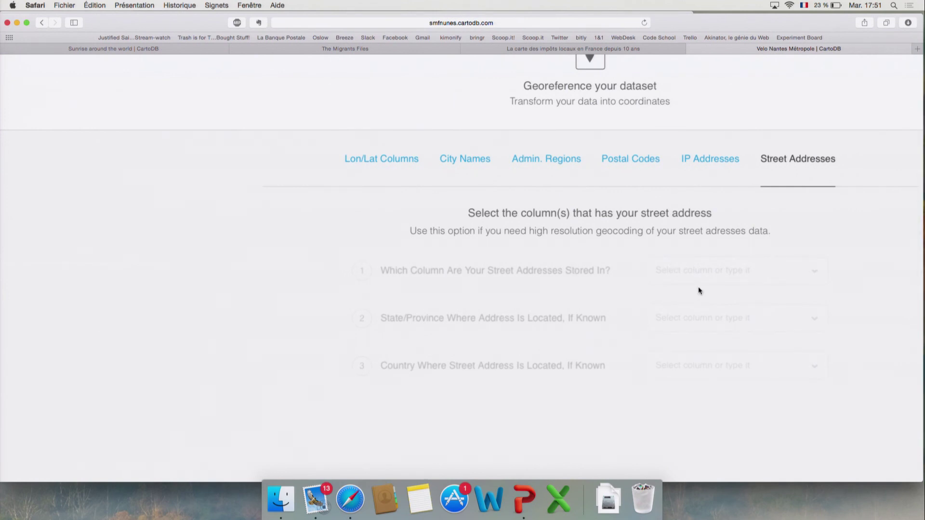
scroll(558, 99, "up", 2)
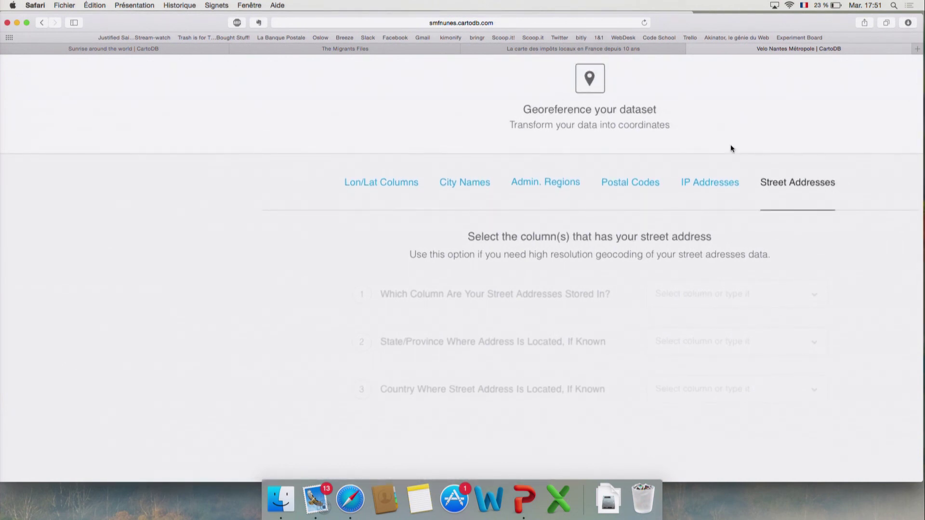
scroll(731, 148, "right", 2)
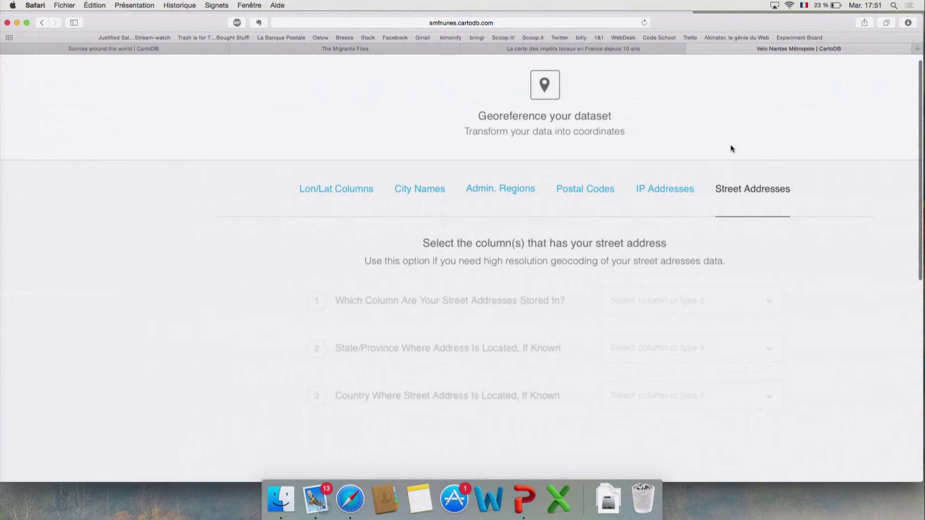
scroll(730, 149, "right", 5)
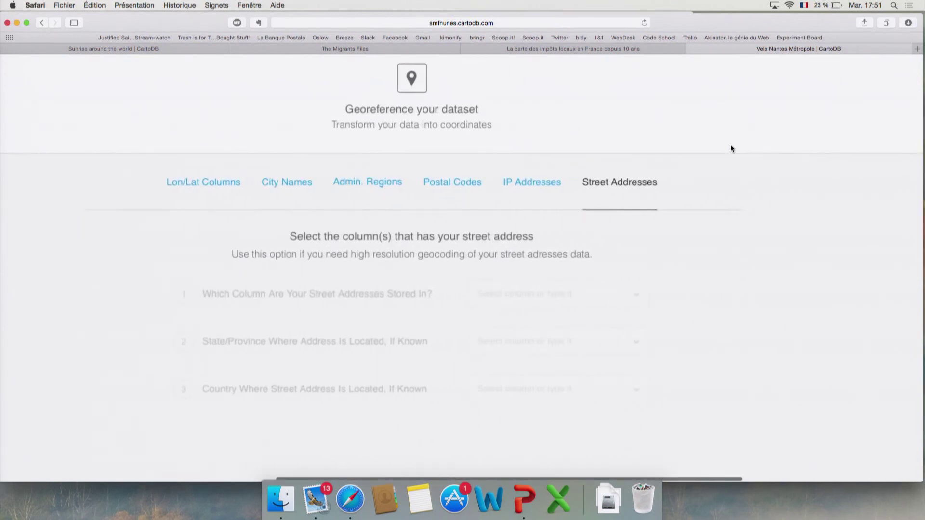
scroll(731, 148, "down", 5)
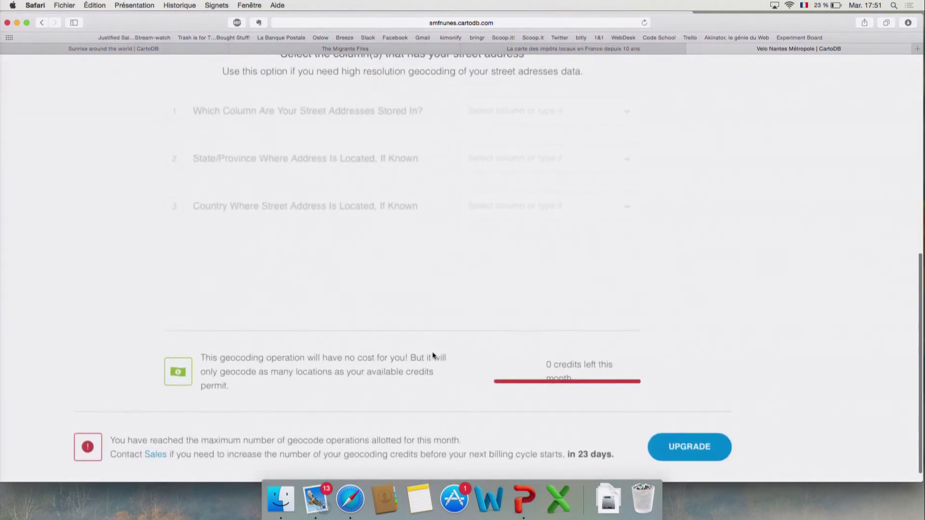
scroll(459, 386, "up", 3)
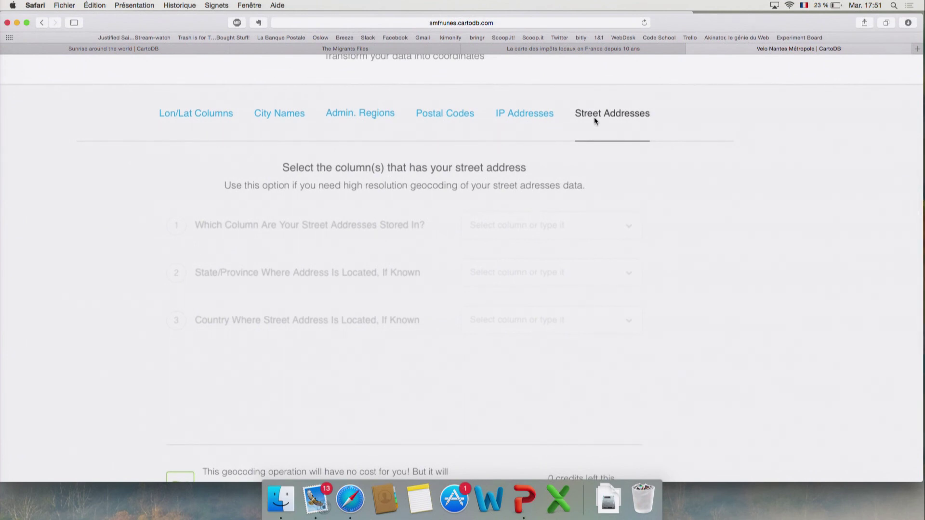
scroll(594, 118, "down", 3)
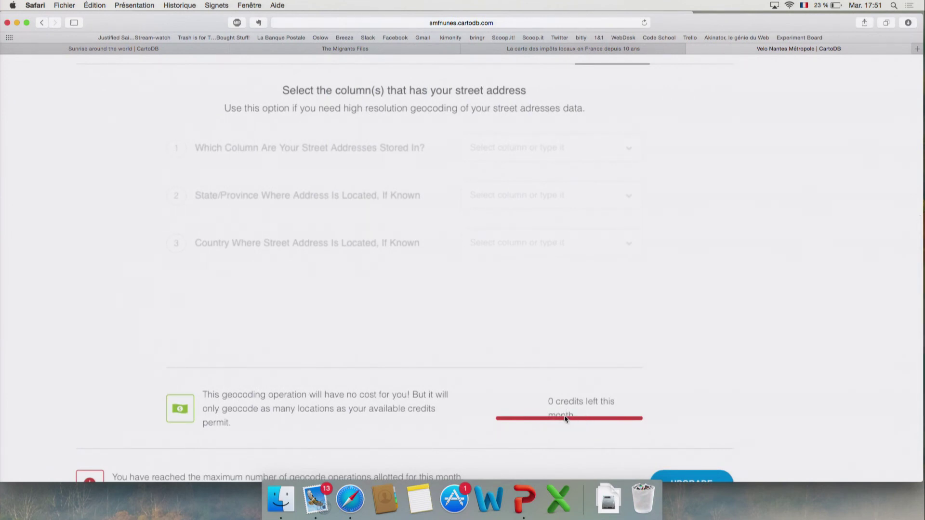
scroll(684, 184, "up", 3)
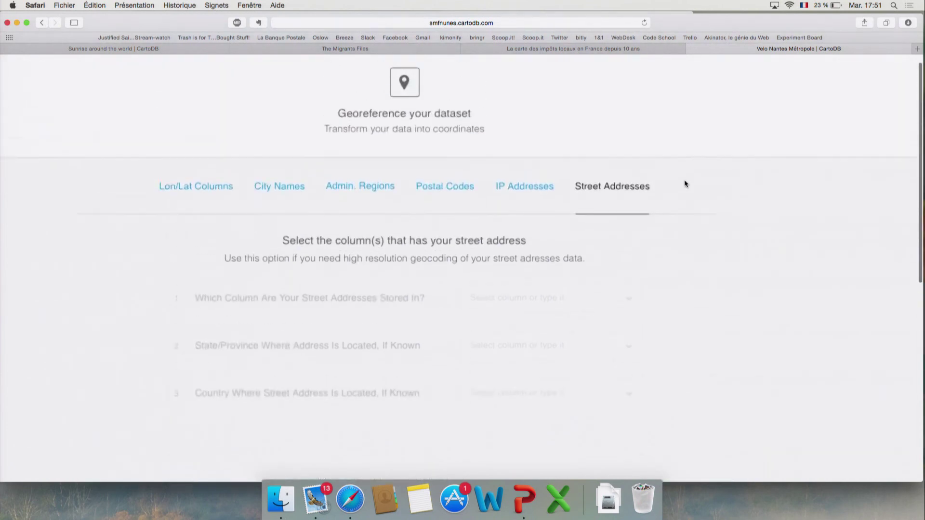